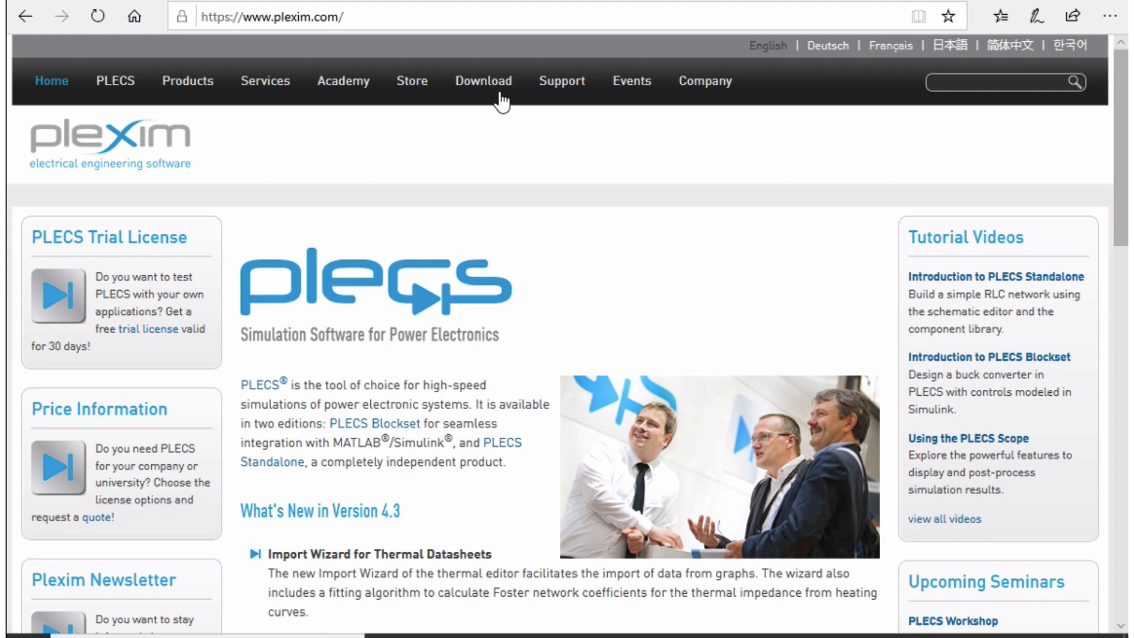
Open the TI C2000 Support Package download page on the Plexim website.
mouse_move(494, 93)
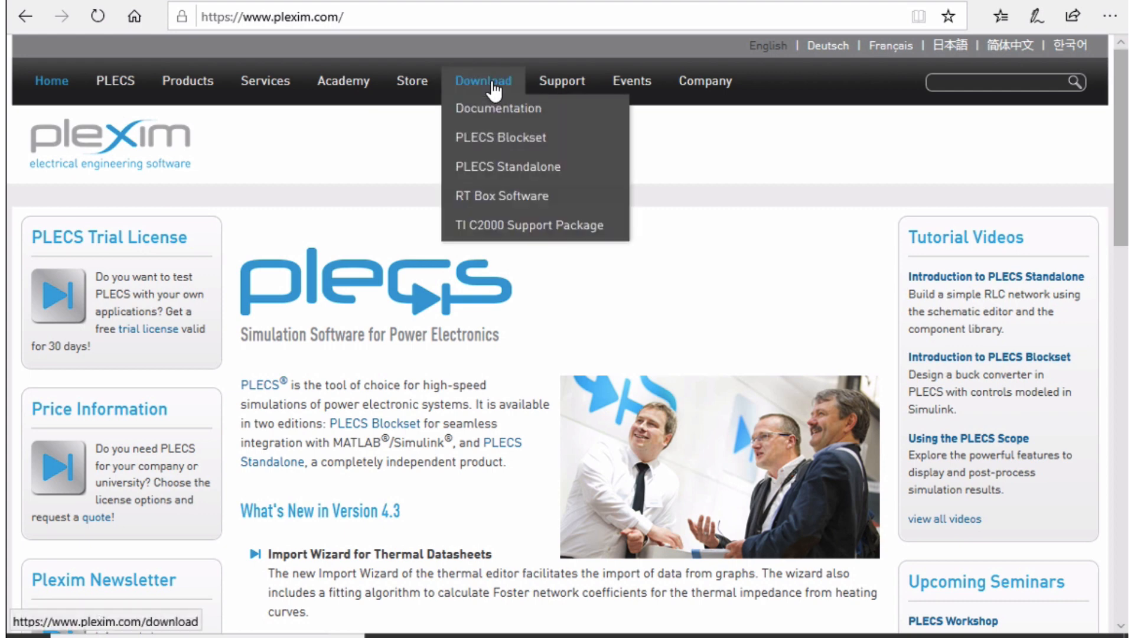
click(502, 228)
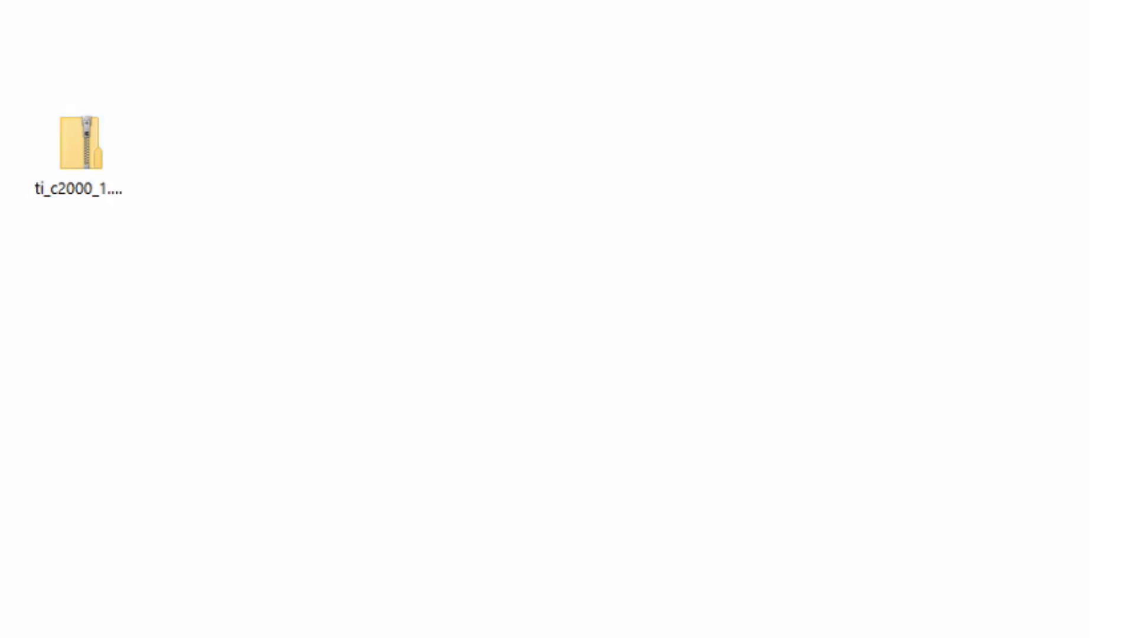
Place the Coder Targets folder on the desktop and extract the TI C2000 archive to the desktop folder ti_c2000_1.0.1.
drag(1, 248, 86, 257)
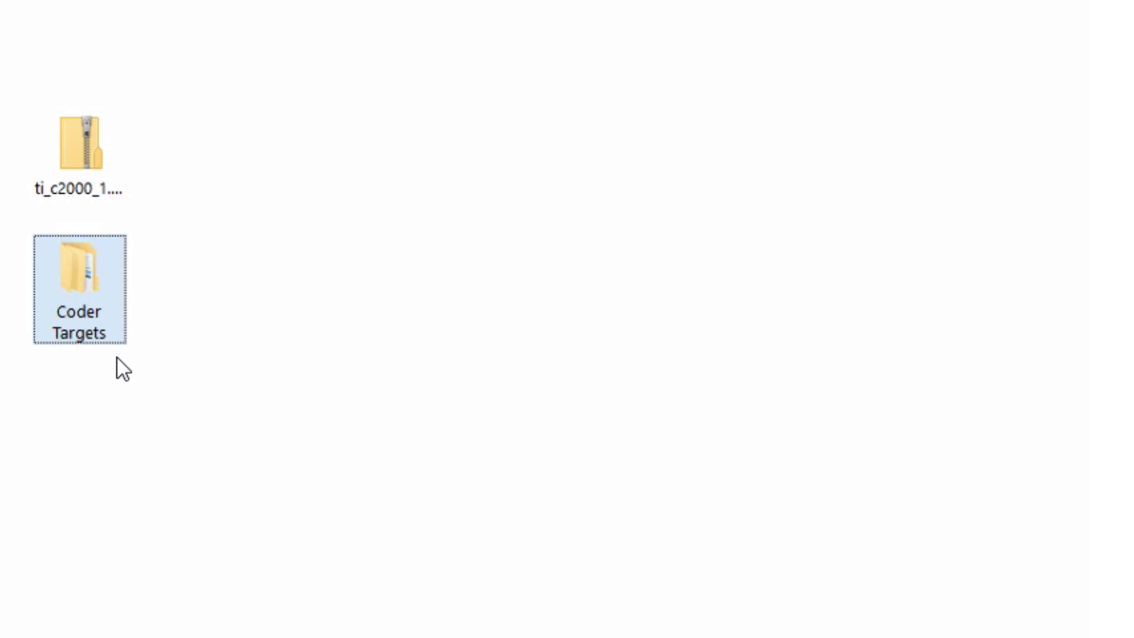
click(69, 142)
right_click(70, 142)
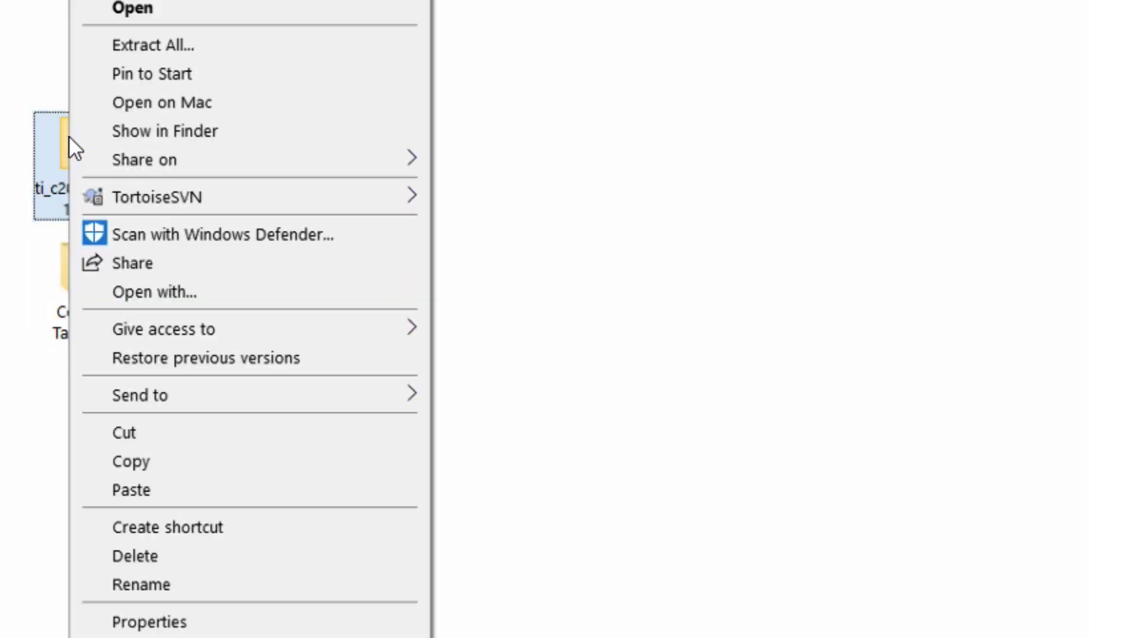
click(164, 47)
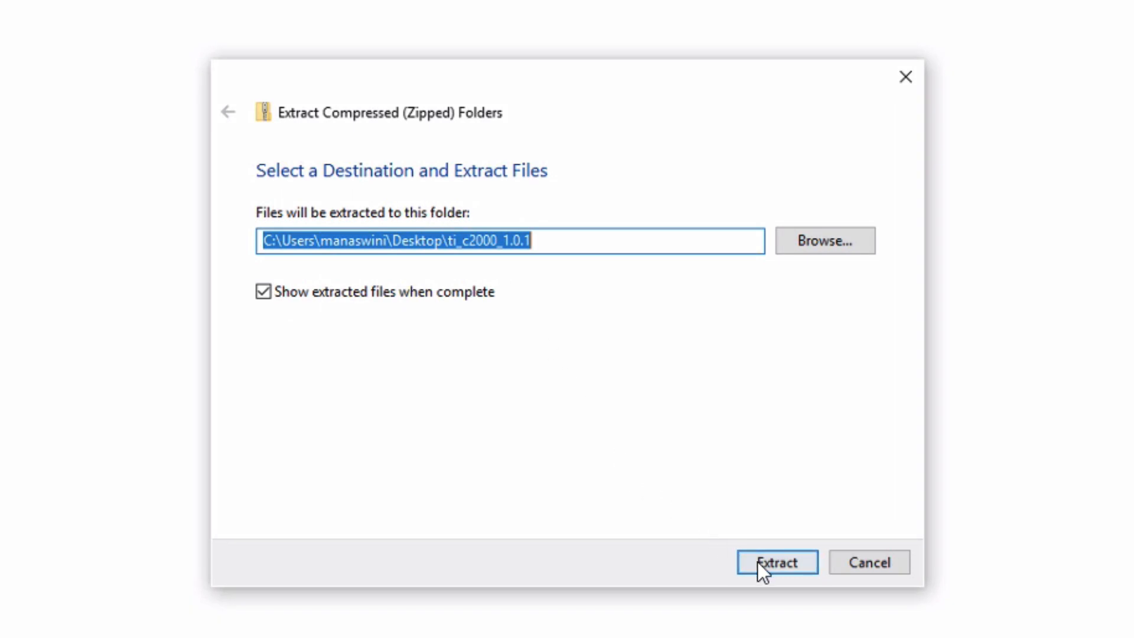
click(759, 561)
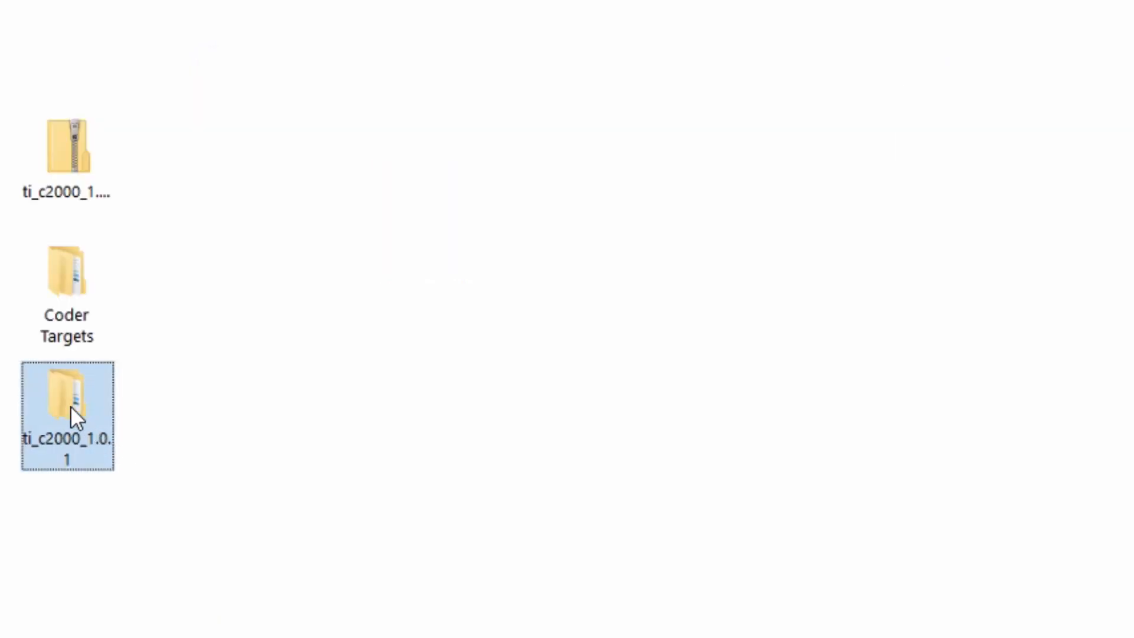
Move the ti_c2000 folder from the extracted ti_c2000_1.0.1 package into Coder Targets and check the contents of Coder Targets.
double_click(70, 405)
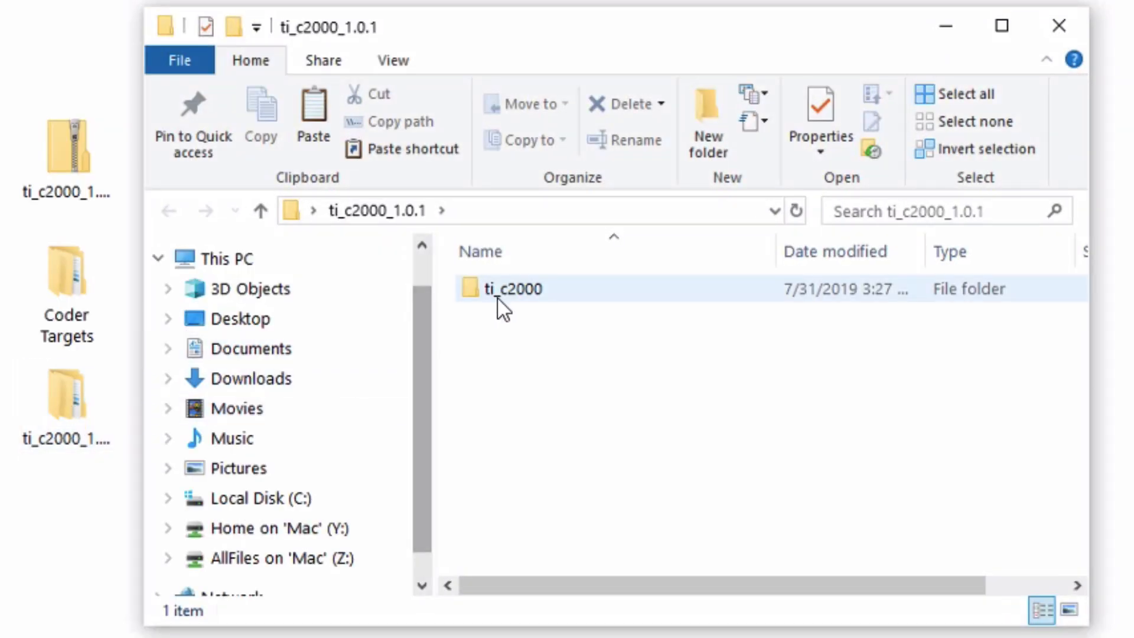
drag(507, 302, 69, 309)
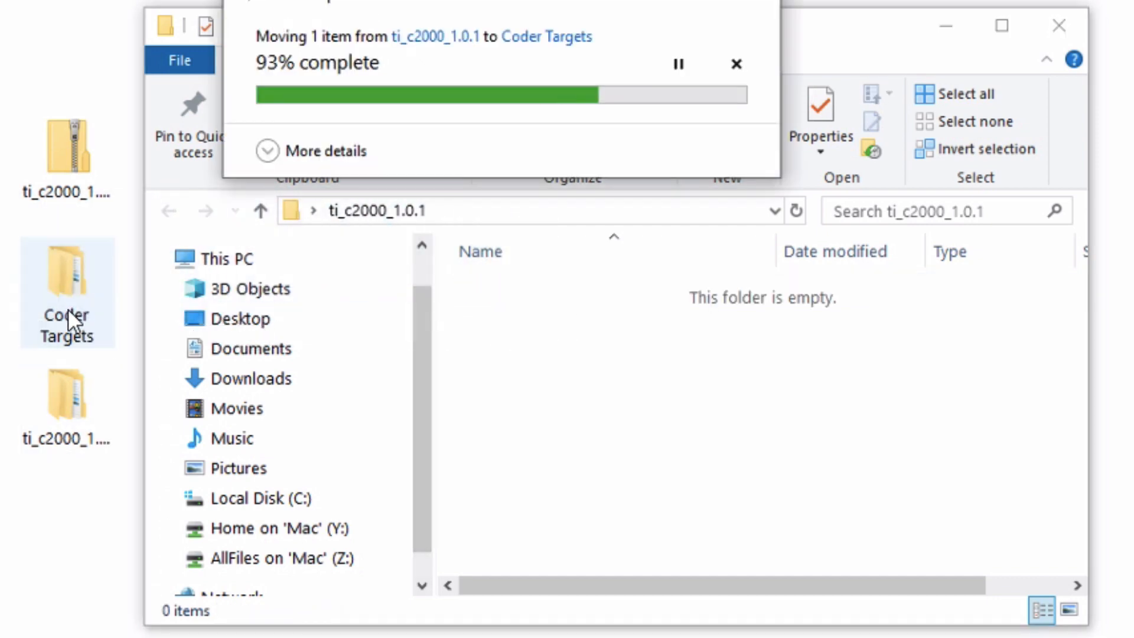
click(88, 313)
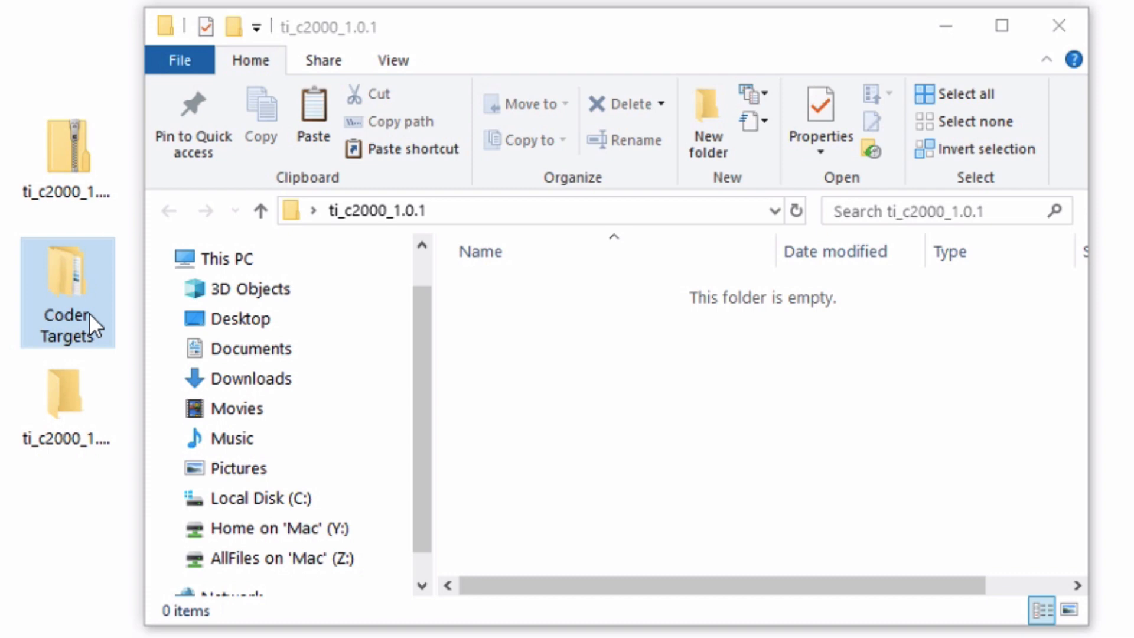
double_click(89, 313)
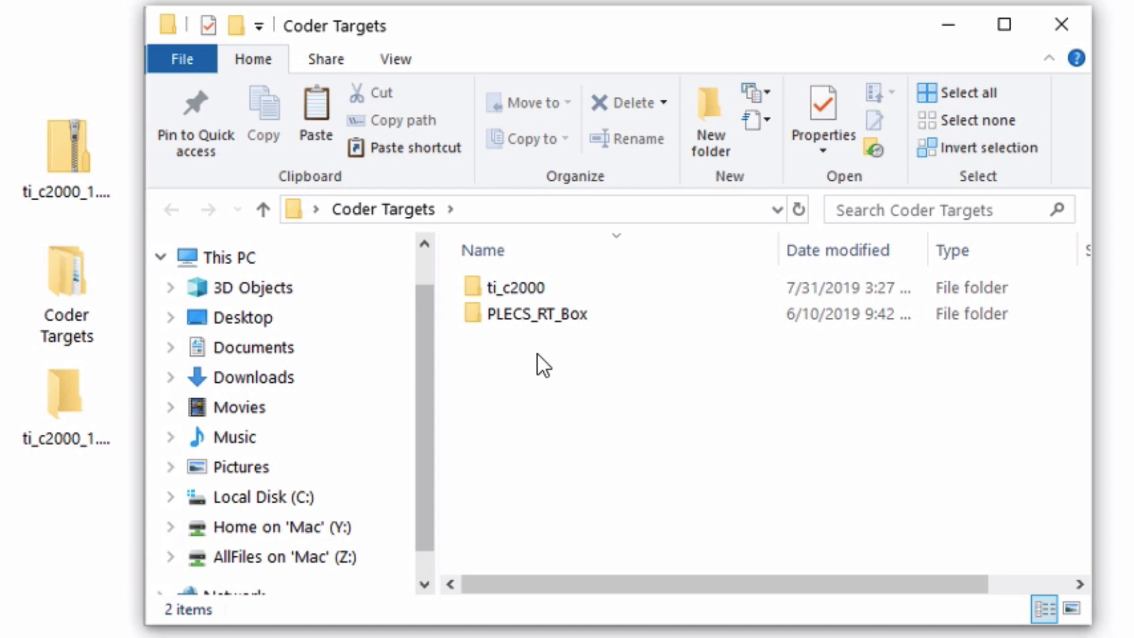
click(551, 317)
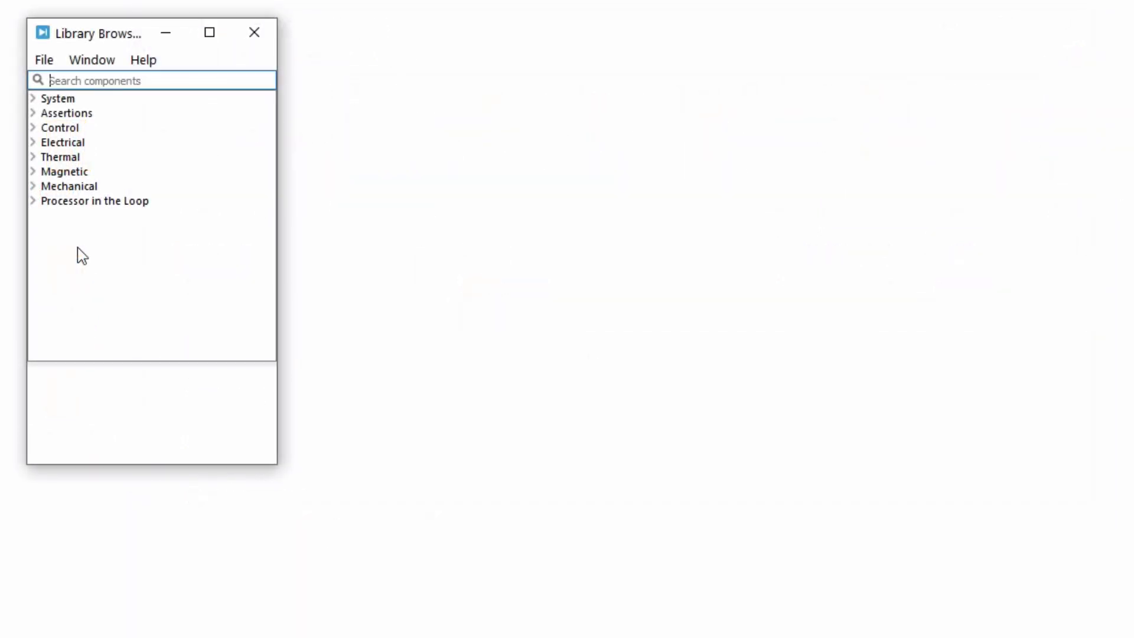
In the PLECS Coder preferences, set the target support packages path to the desktop's Coder Targets folder and apply it.
click(45, 61)
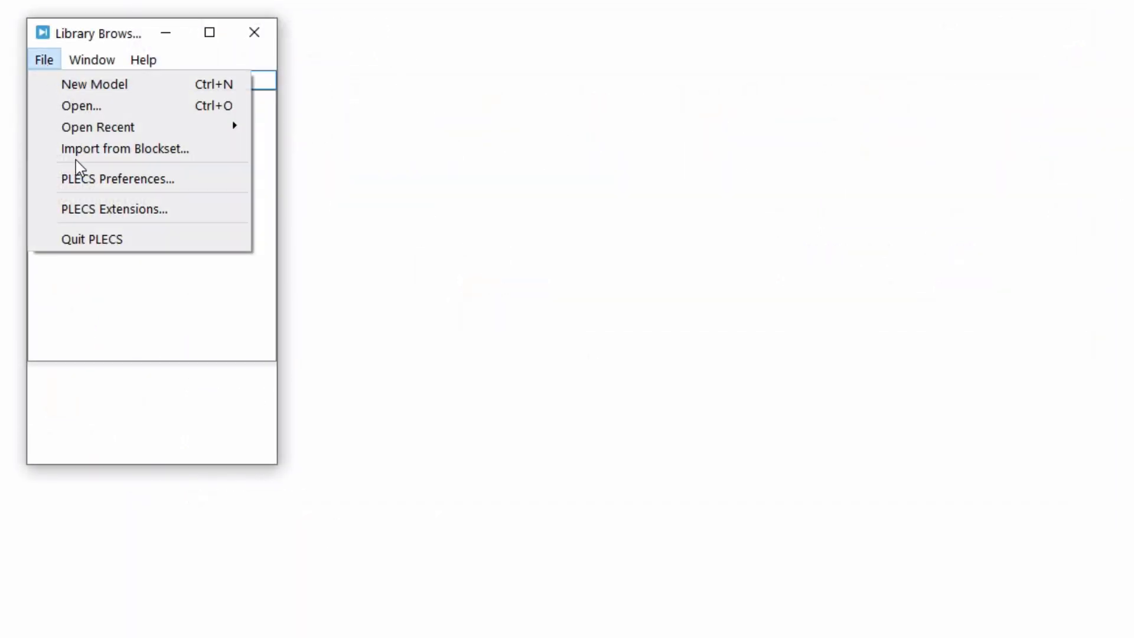
click(87, 179)
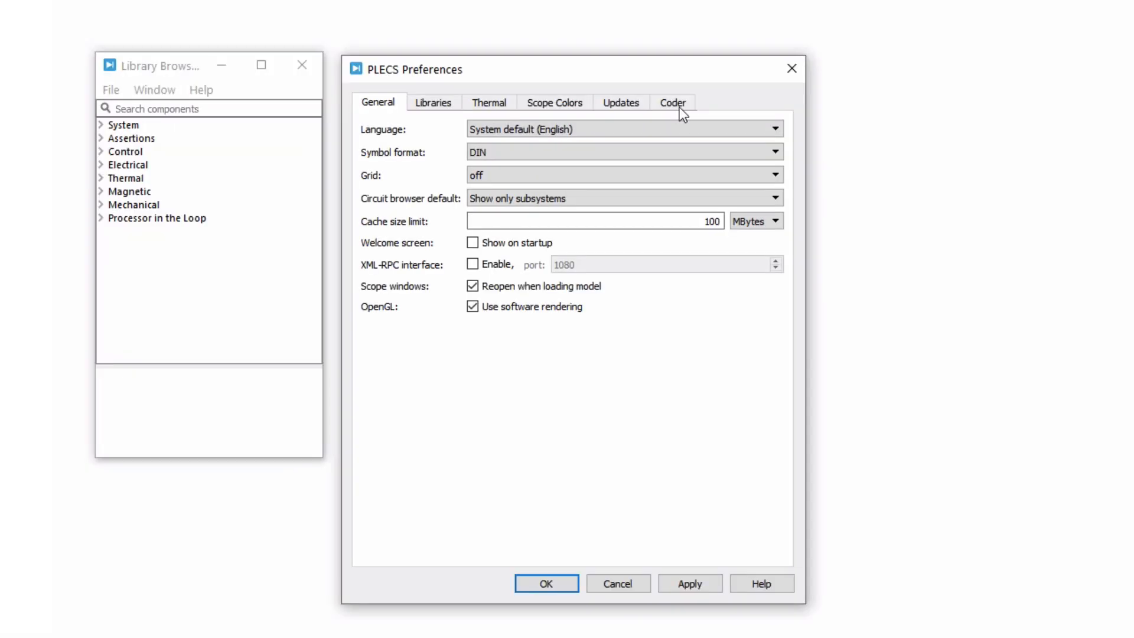
click(679, 108)
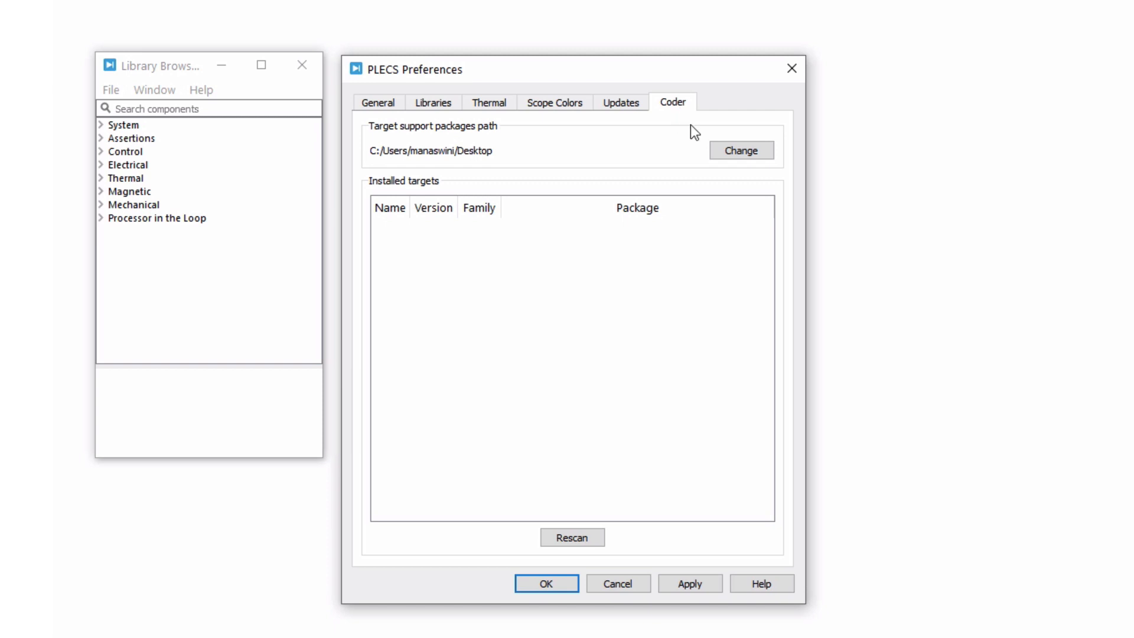
click(742, 151)
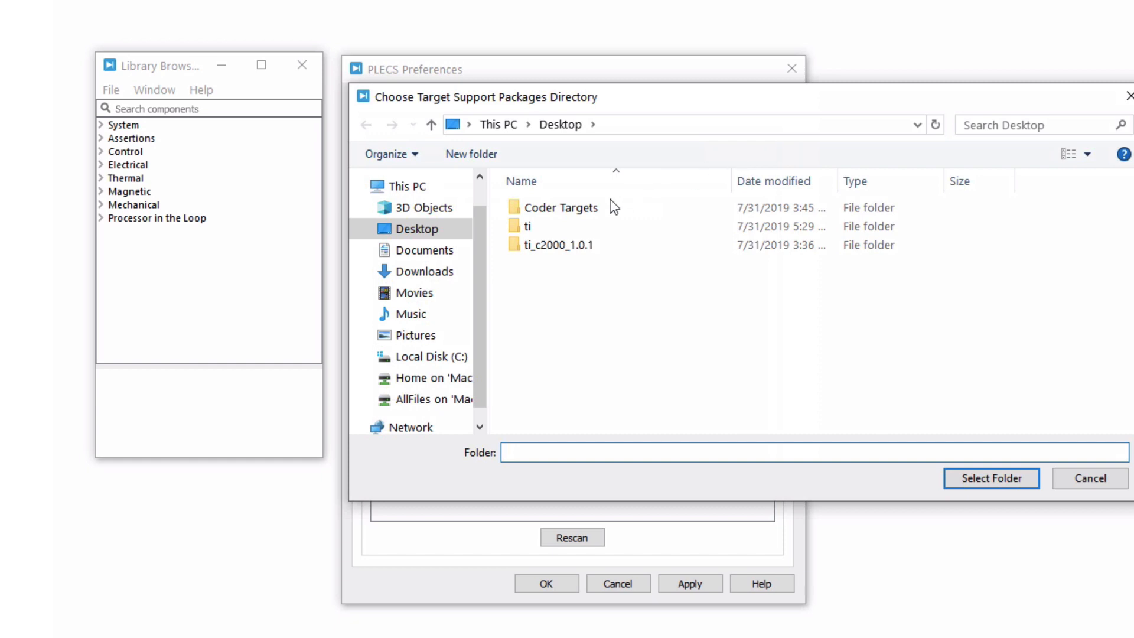
click(597, 208)
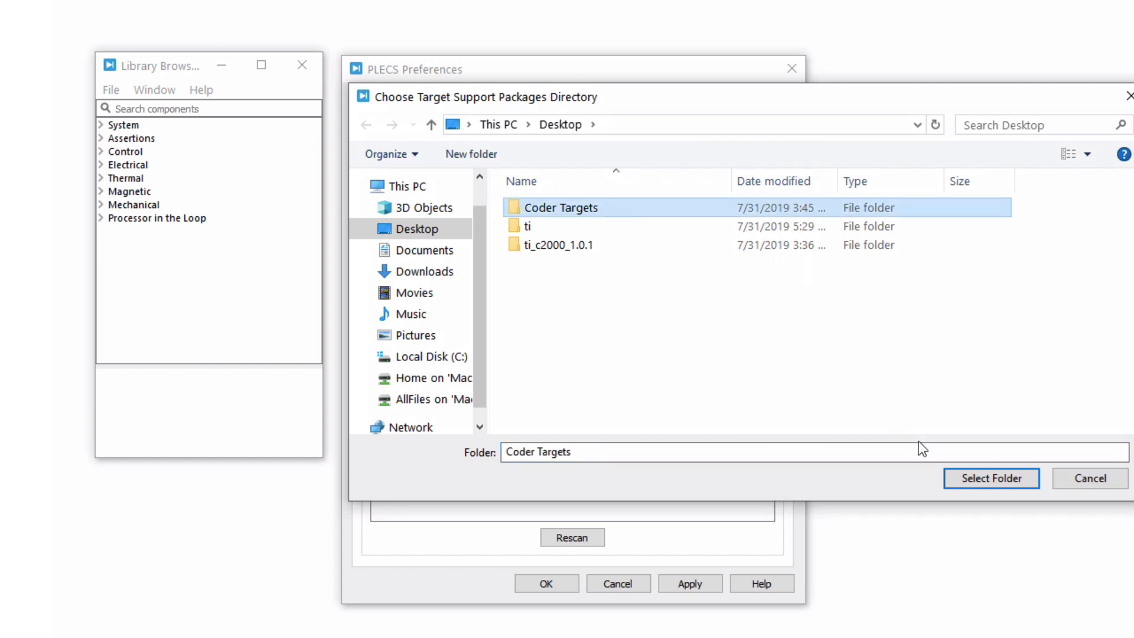
click(972, 480)
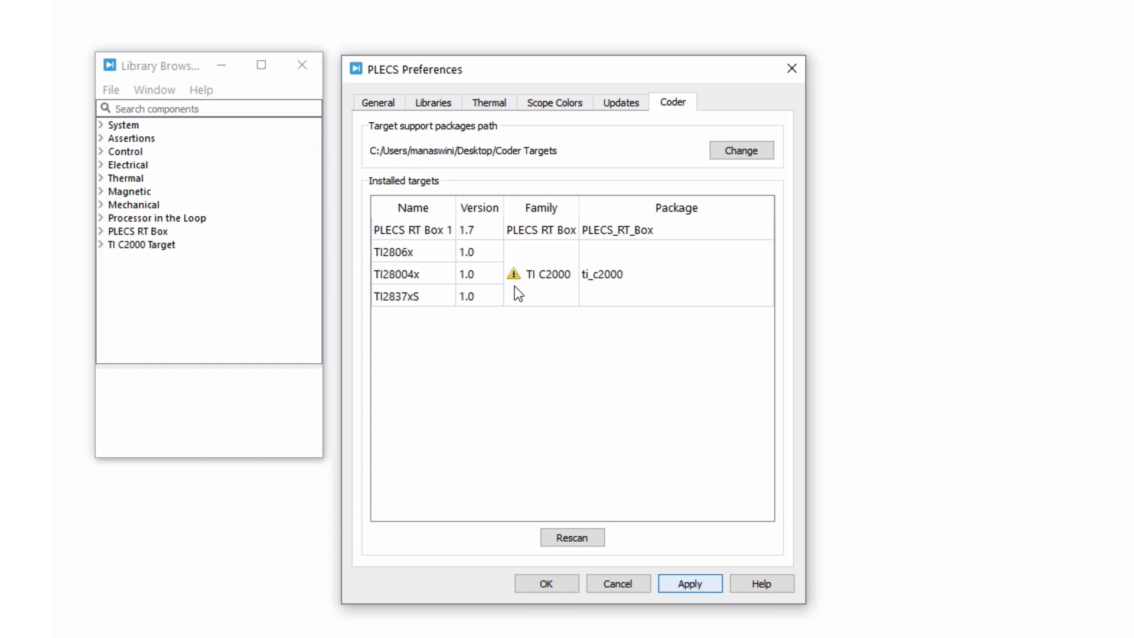
click(688, 584)
Expand the TI C2000 Target library and look through its components.
click(101, 245)
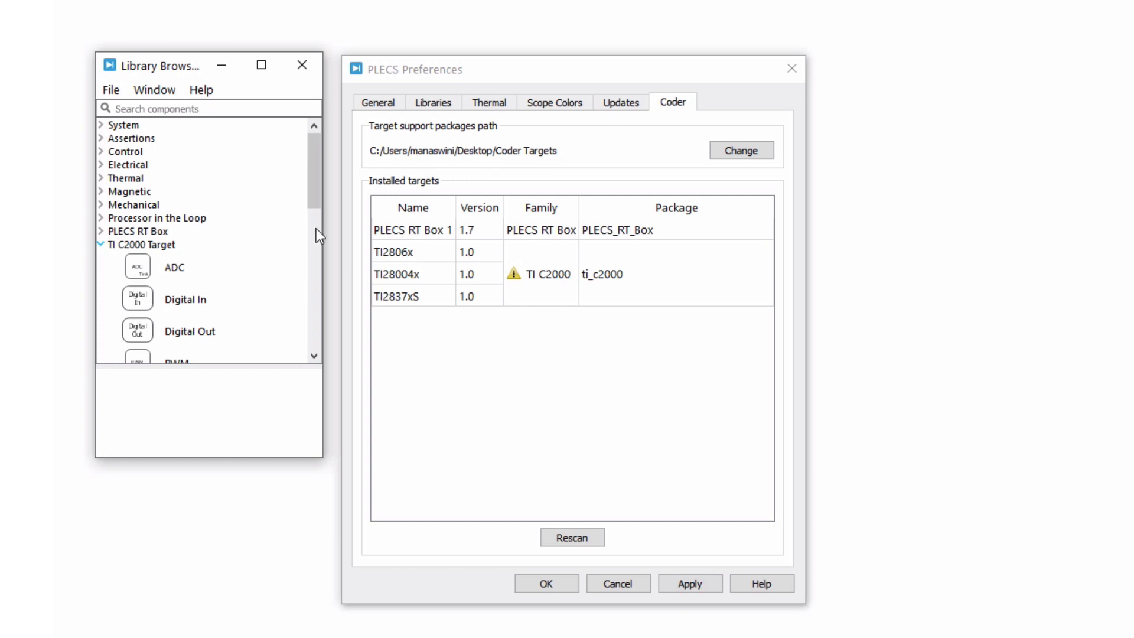
drag(317, 196, 316, 334)
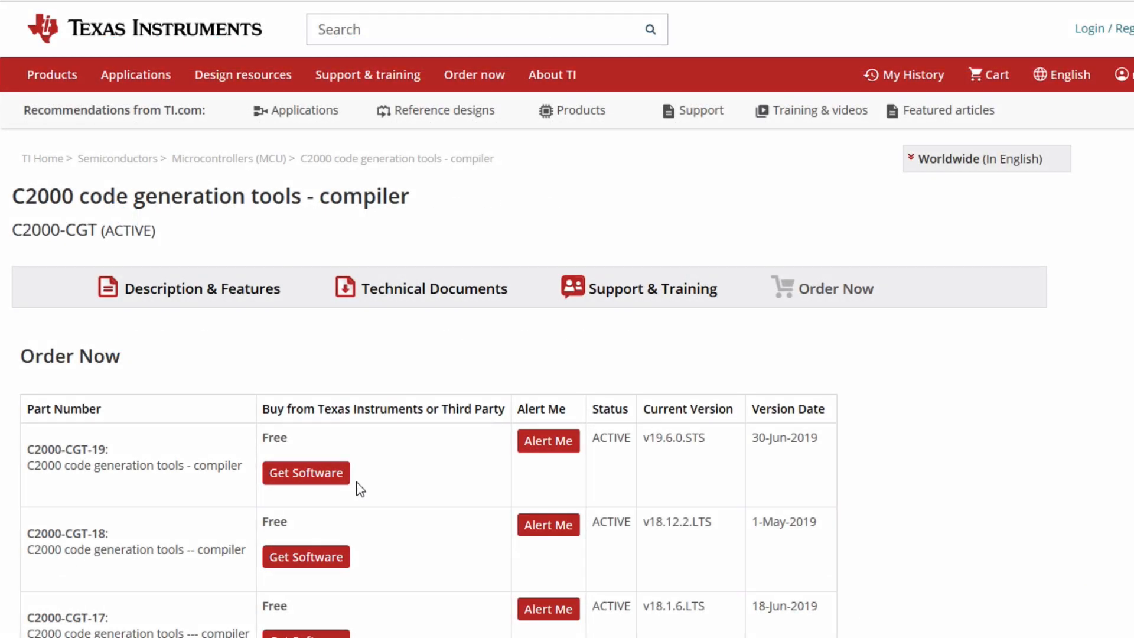
On the Texas Instruments website, review the download options for the C2000 code generation tools and UniFlash.
scroll(360, 489, down, 15)
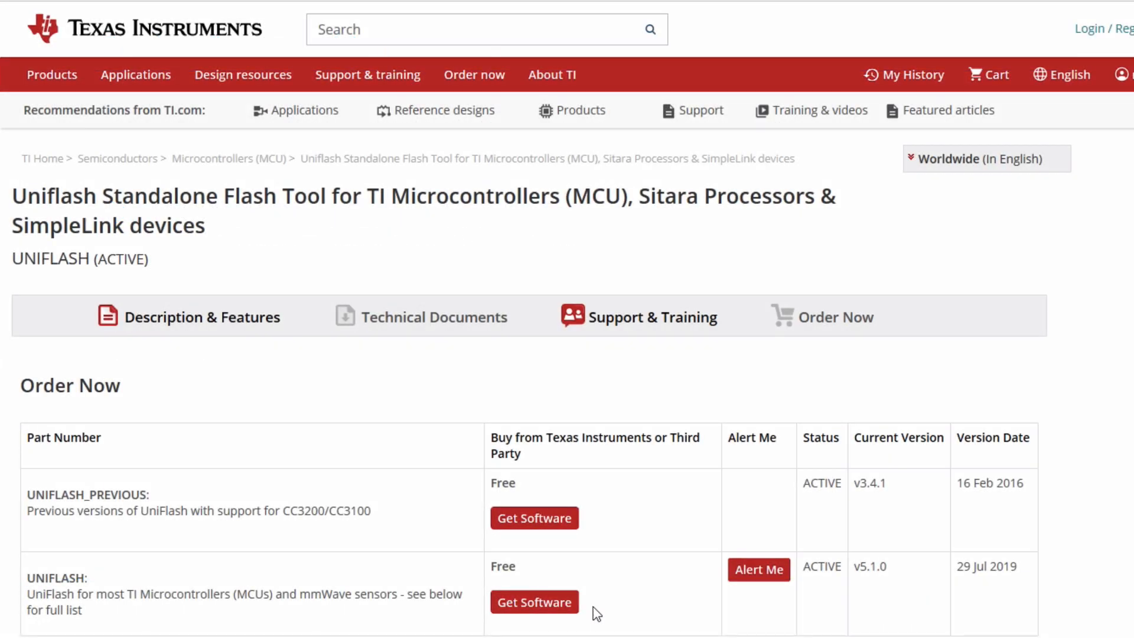
scroll(597, 614, down, 5)
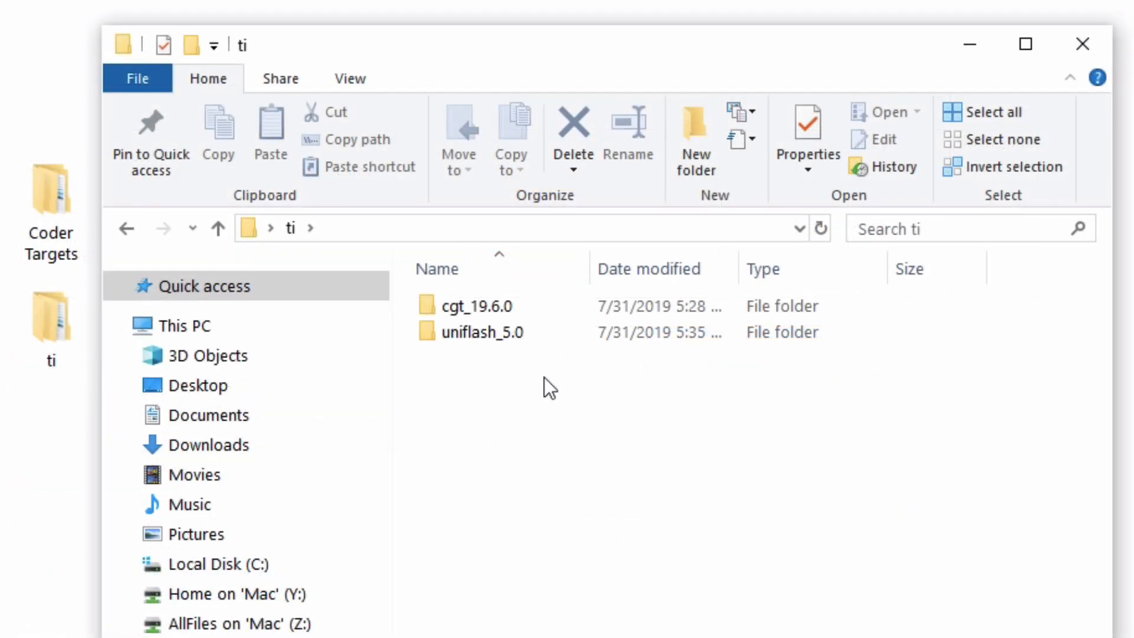
In File Explorer, inspect the contents of the cgt_19.6.0 and uniflash_5.0 folders inside ti.
double_click(519, 310)
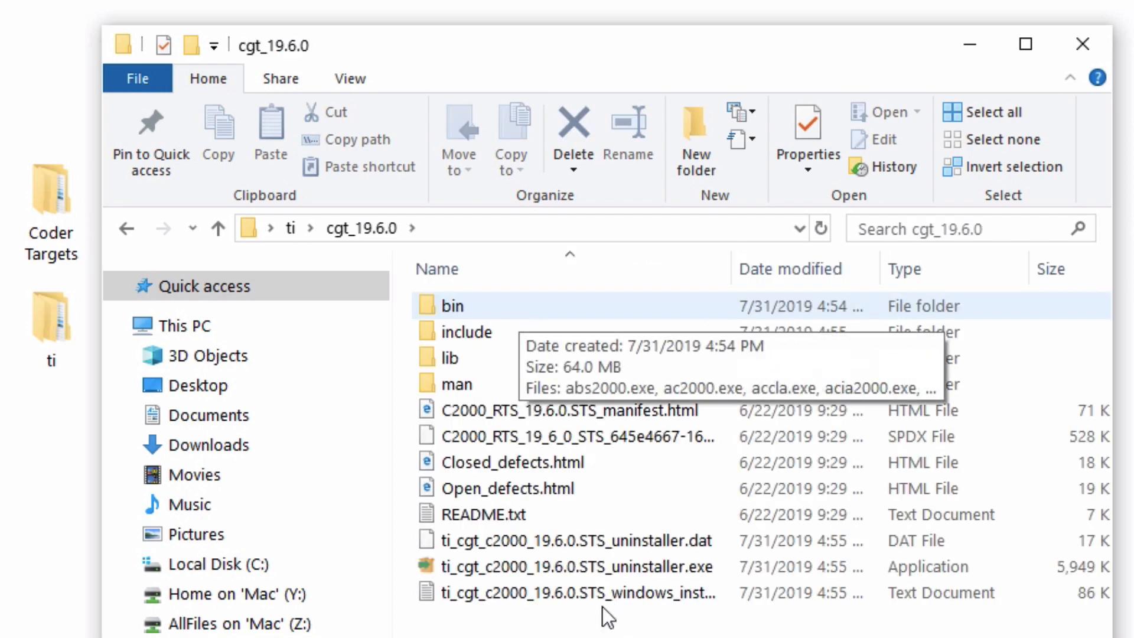
click(290, 228)
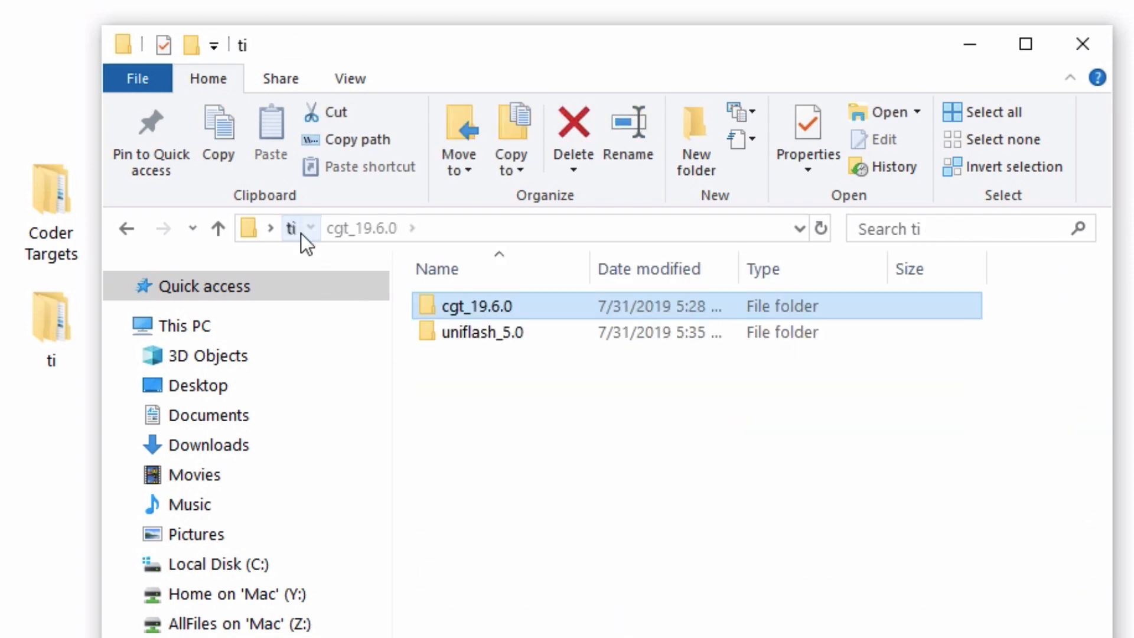
double_click(451, 331)
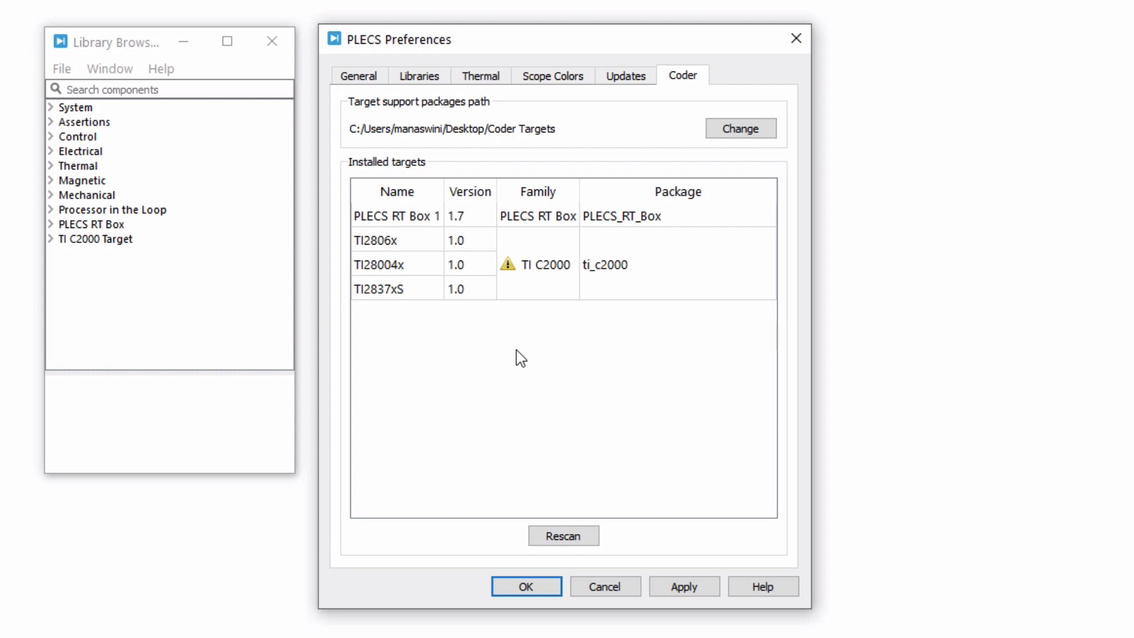
In the PLECS TI C2000 family settings, set the TI codegen tools directory to the desktop's ti/cgt_19.6.0 folder.
click(511, 269)
click(694, 310)
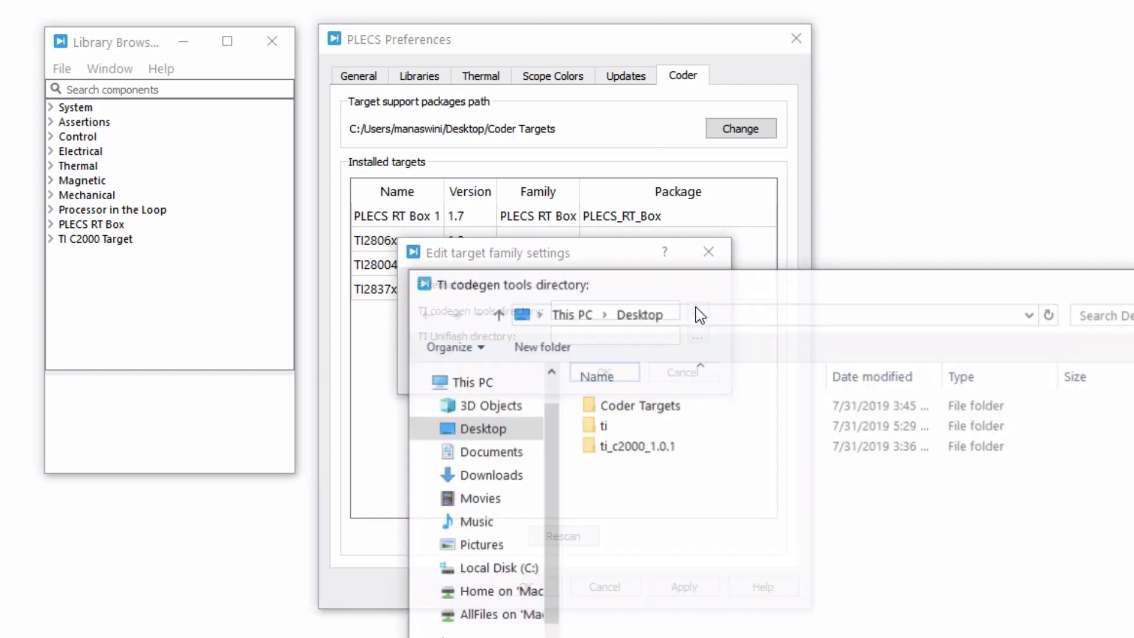
double_click(617, 421)
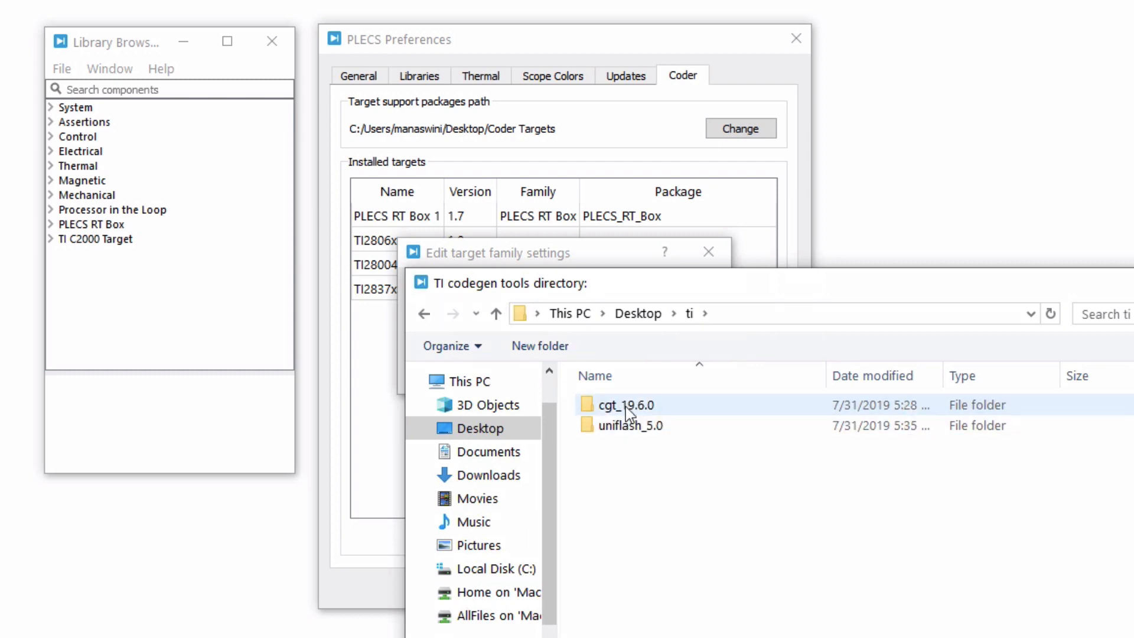
click(626, 407)
click(1122, 637)
Set the TI Uniflash directory to ti/uniflash_5.0, accept the target family settings and apply the preferences.
click(694, 338)
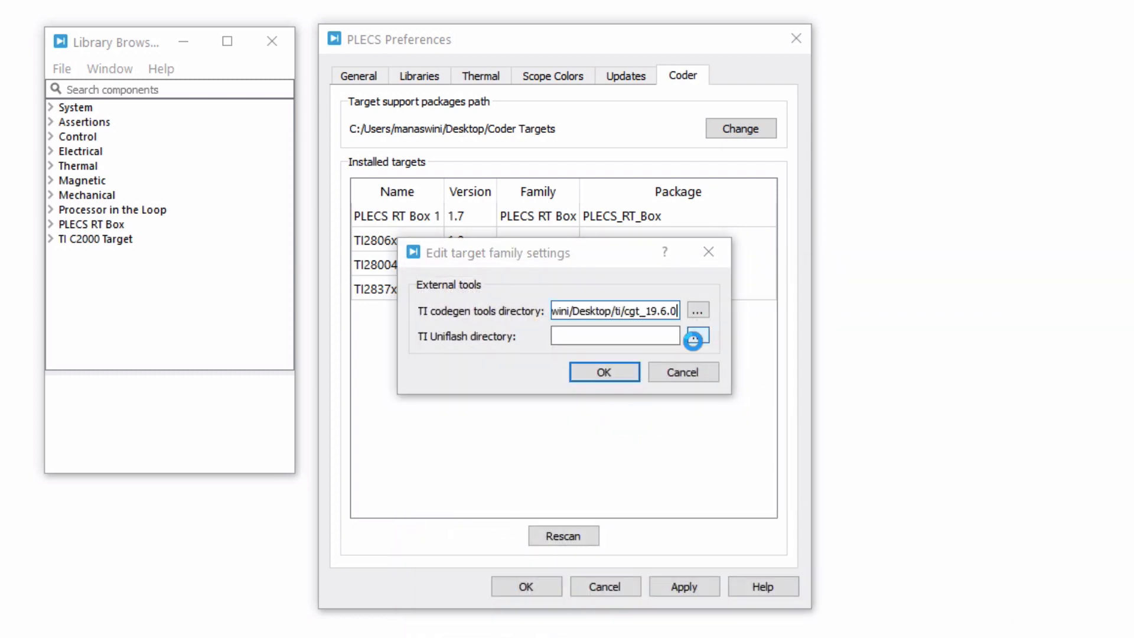
click(656, 428)
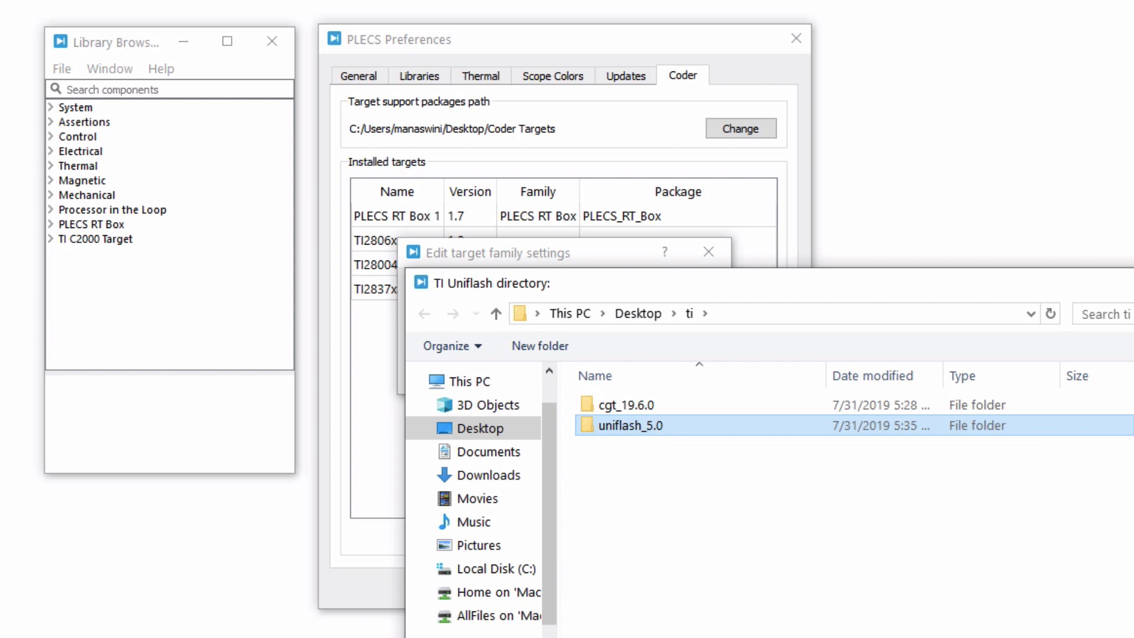
click(1122, 637)
click(609, 383)
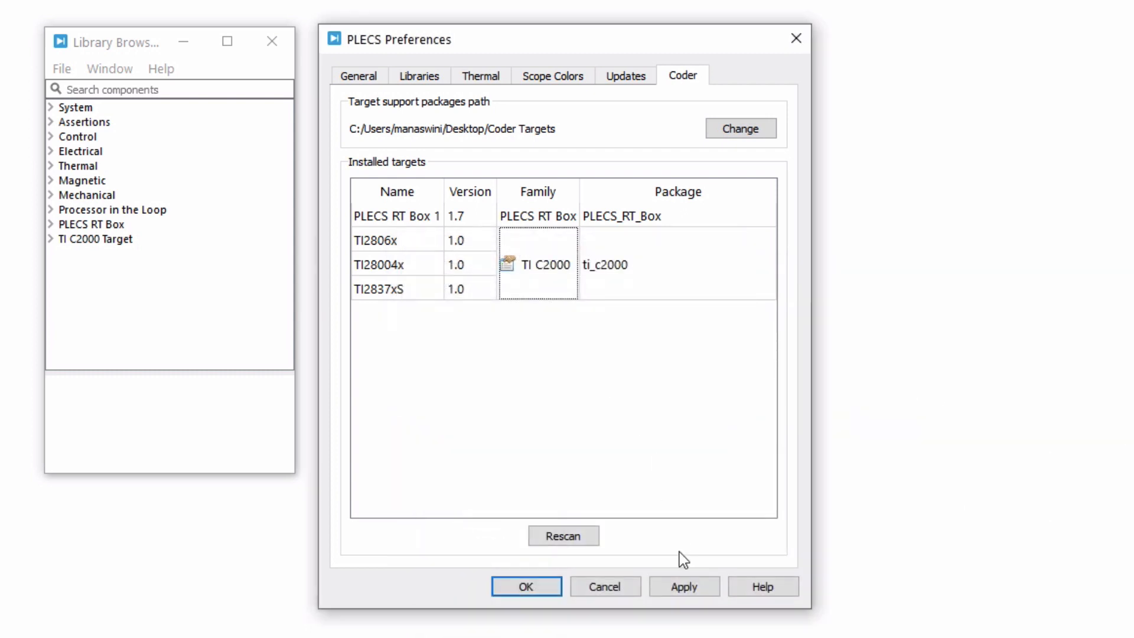
click(684, 587)
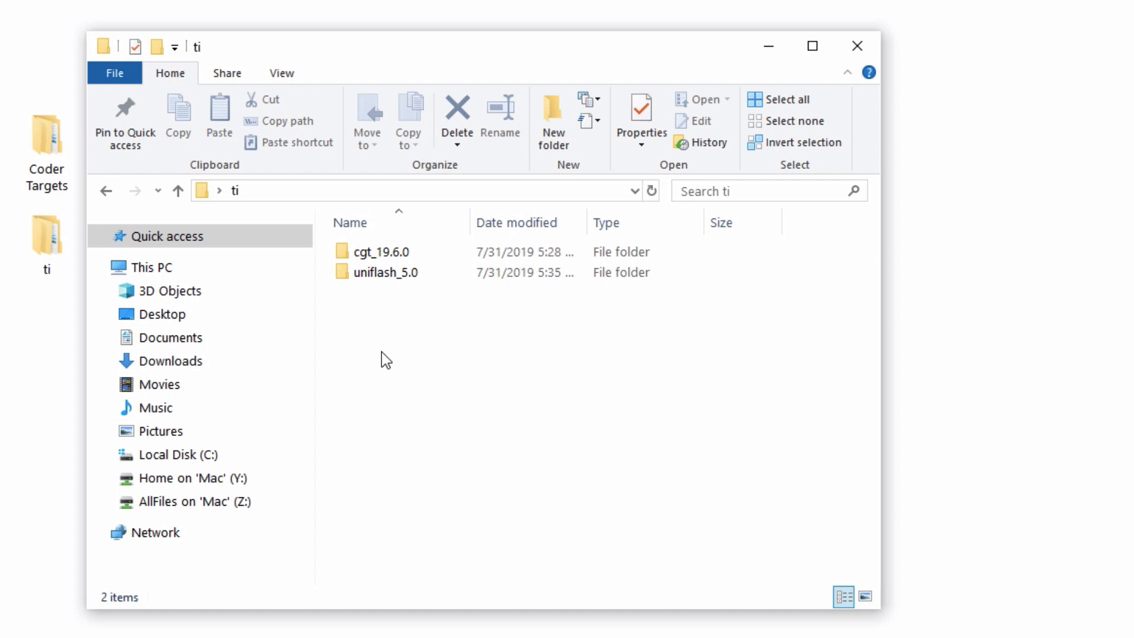
Launch UniFlash from the uniflash_5.0 folder inside ti.
double_click(381, 277)
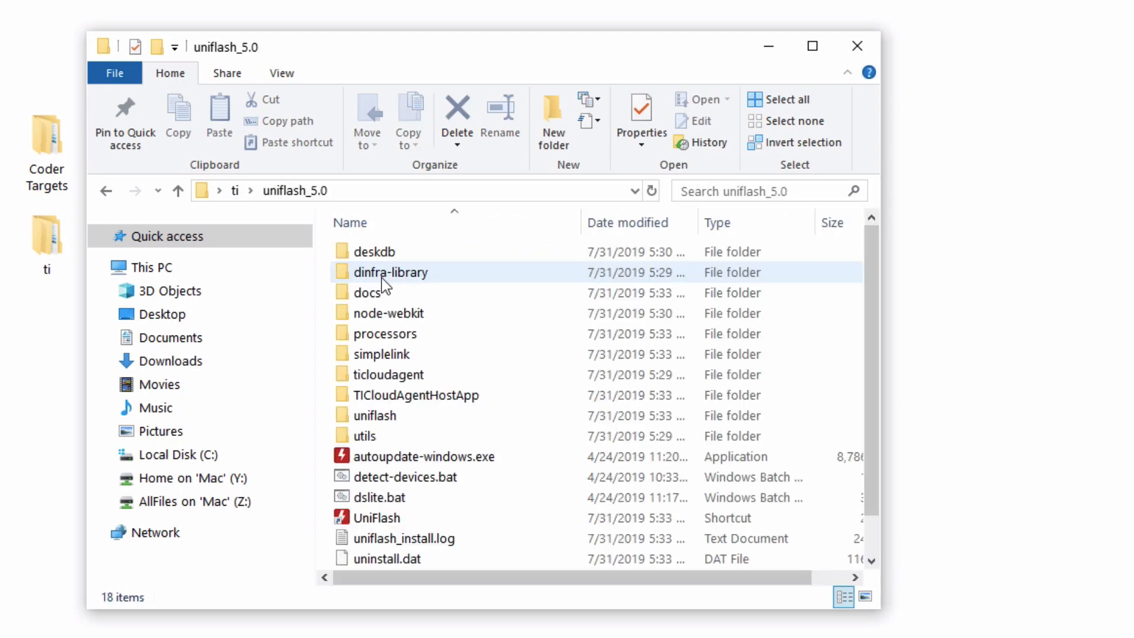
double_click(394, 520)
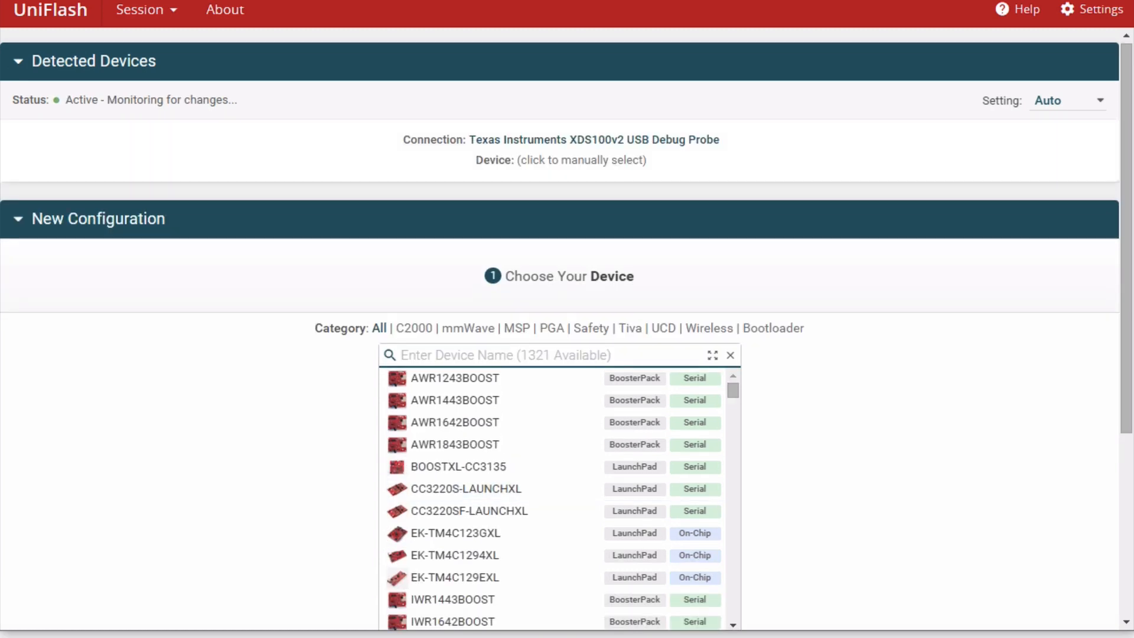
Choose the detected probe's device manually by filtering to the C2000 category and selecting LAUNCHXL-F28069M.
click(594, 167)
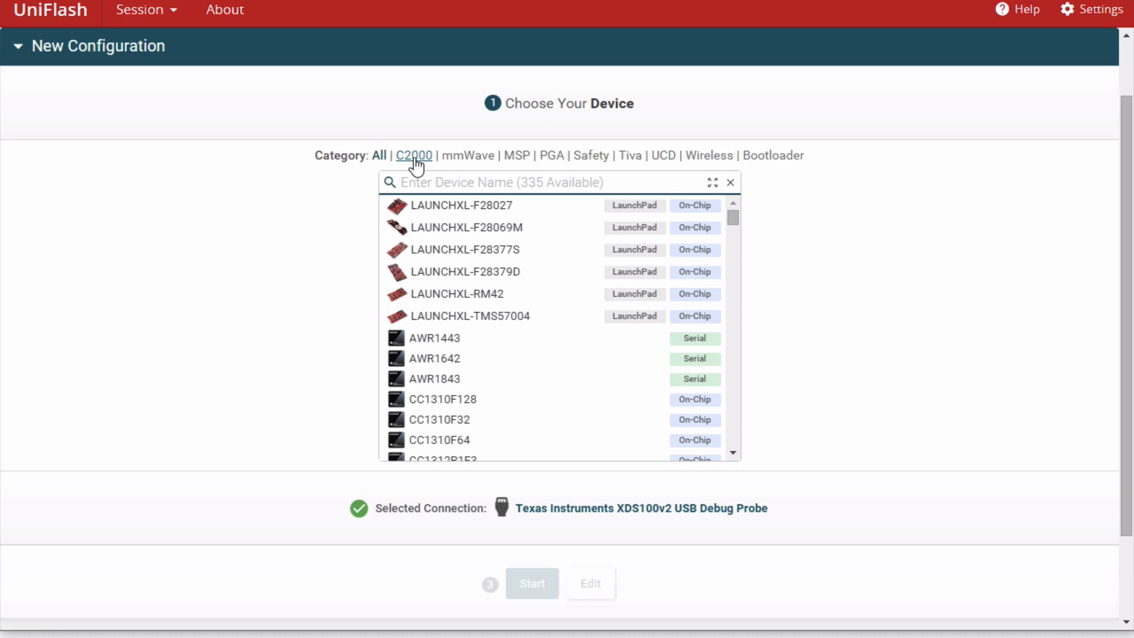
click(415, 156)
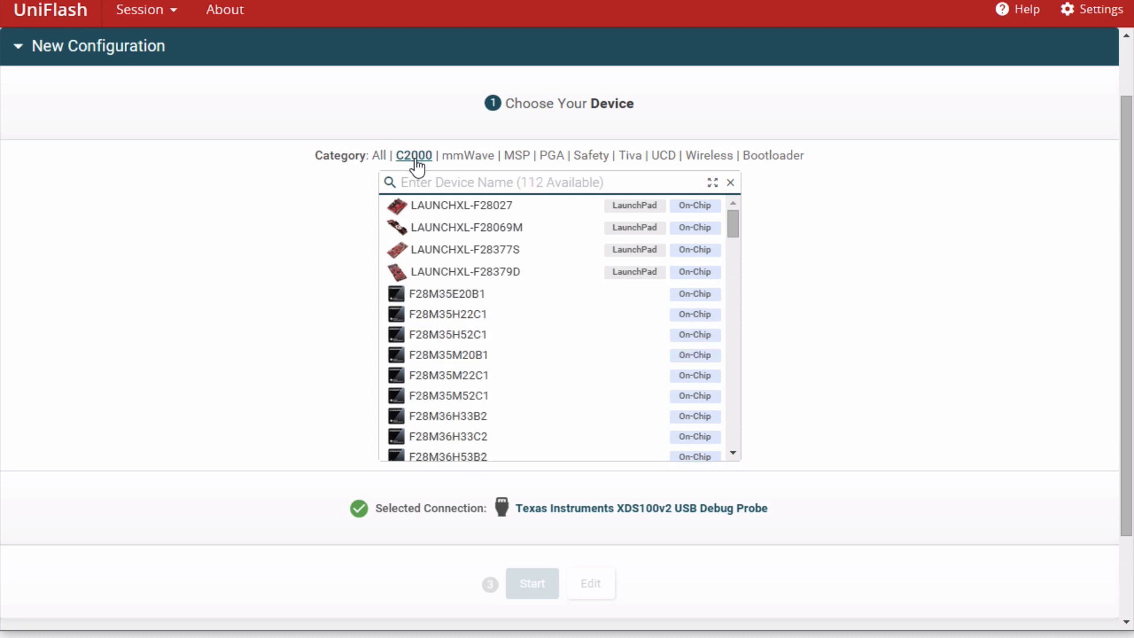
click(468, 229)
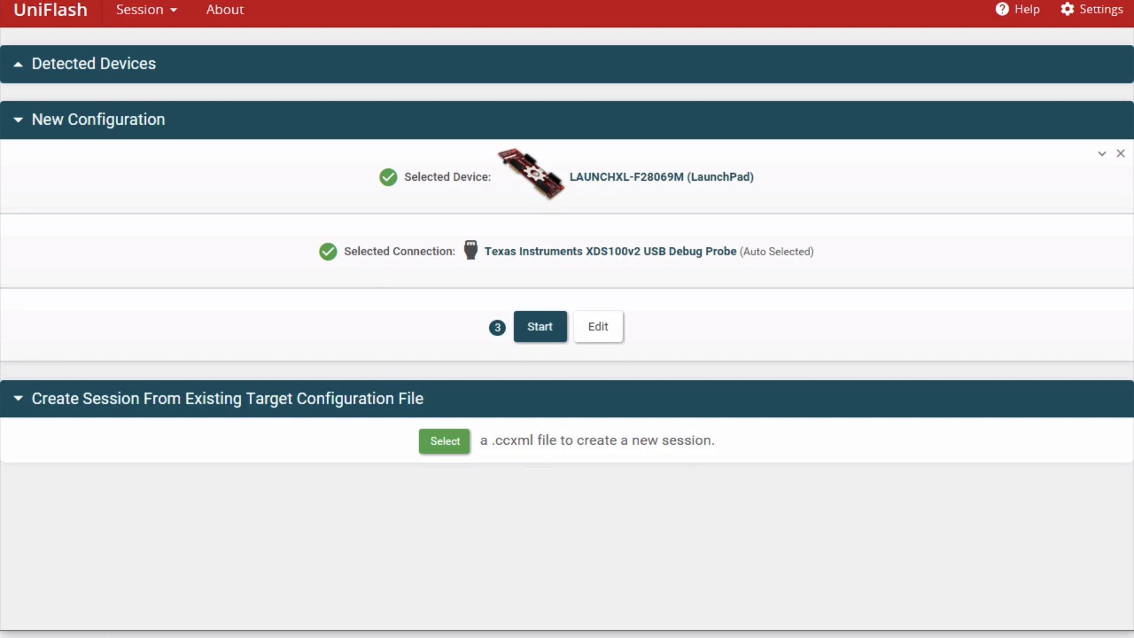
Start the LAUNCHXL-F28069M session and save its target configuration as TMS320F28069.ccxml in the desktop's ti folder.
click(544, 332)
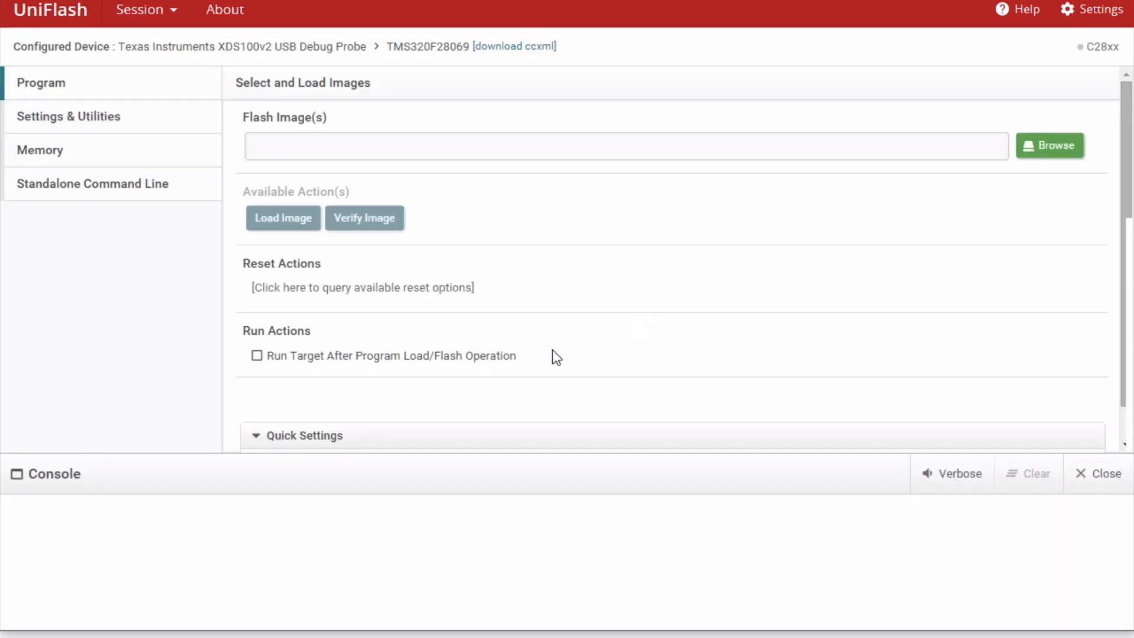
scroll(552, 350, down, 1)
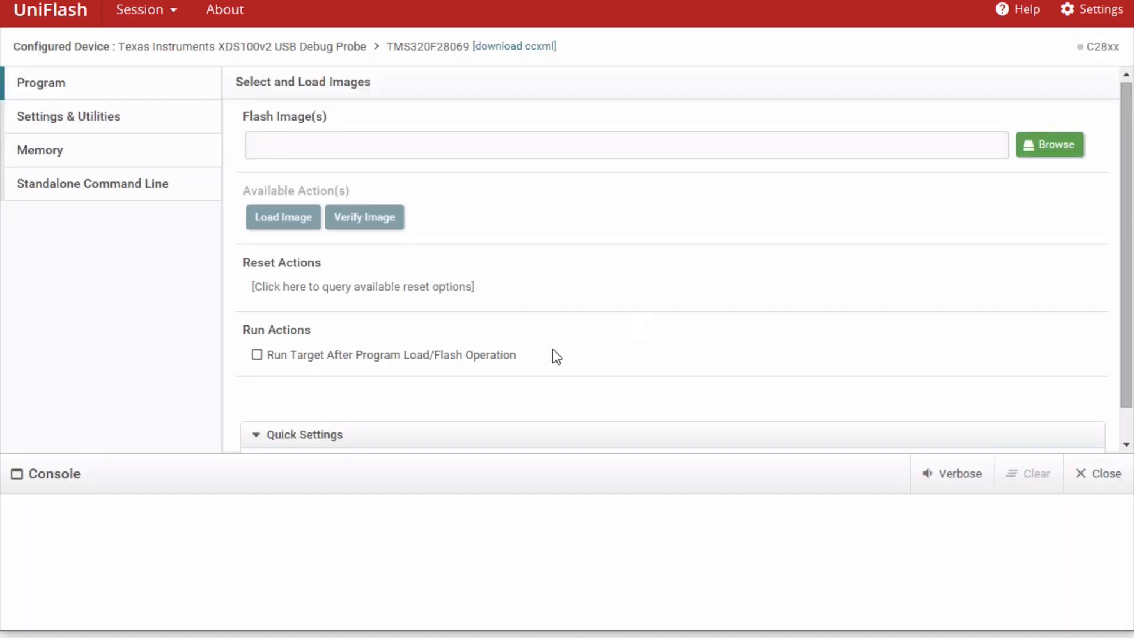
click(518, 50)
click(79, 140)
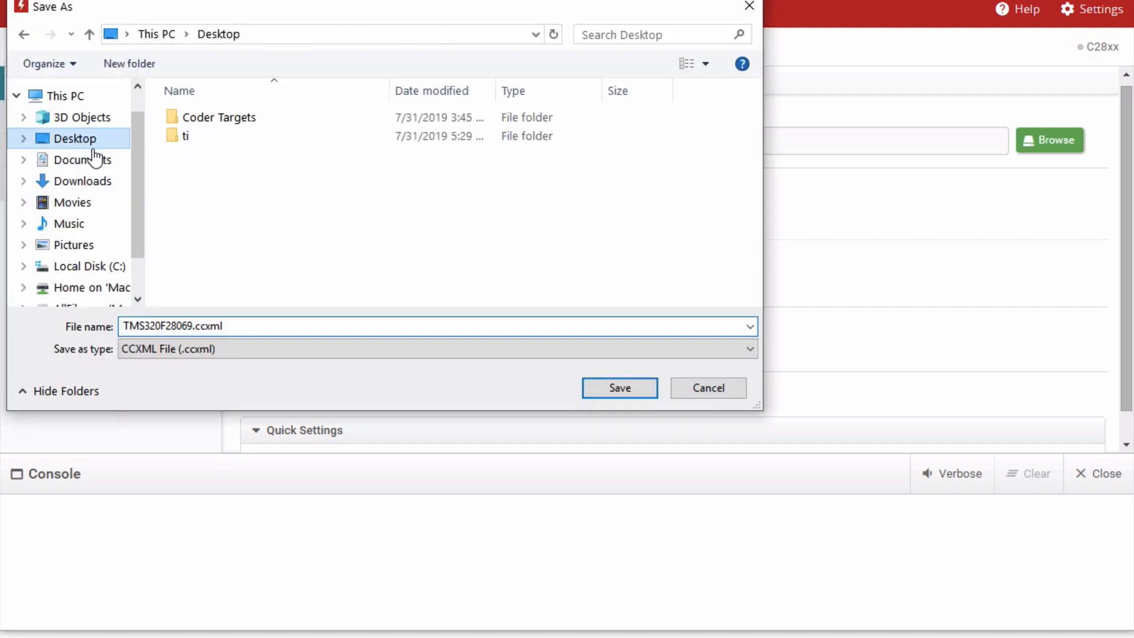
double_click(183, 137)
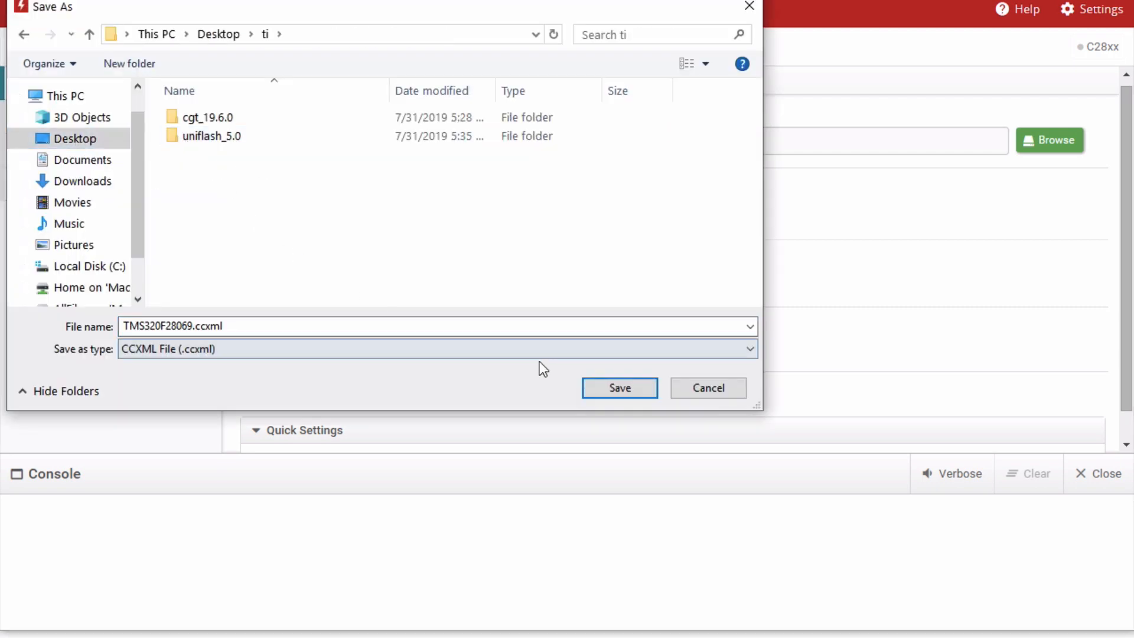
click(615, 389)
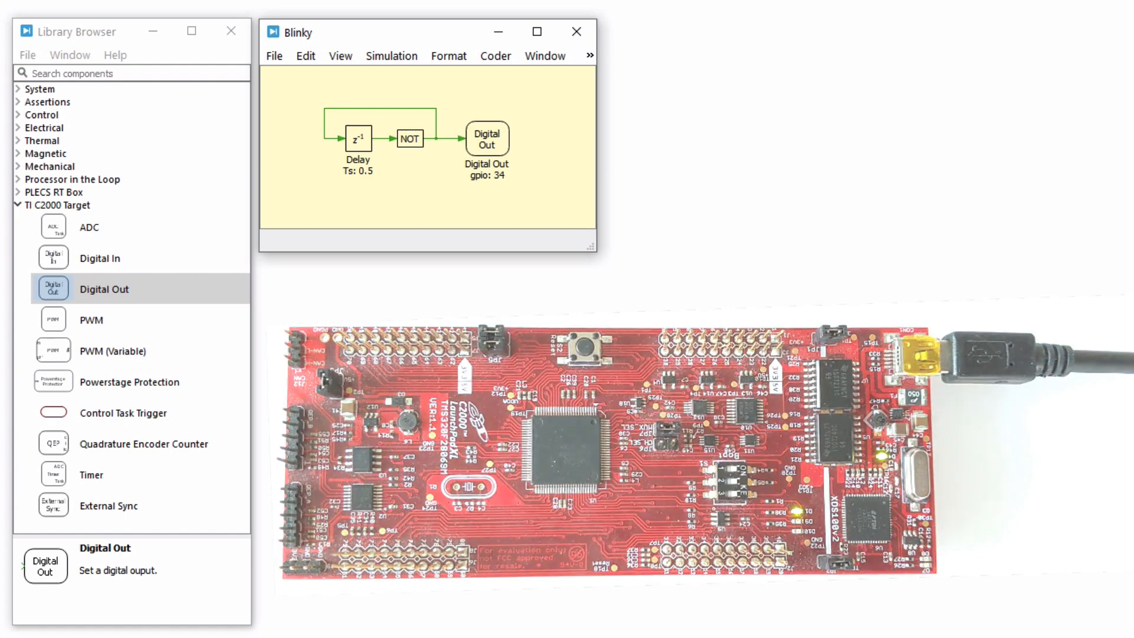
Switch to PLECS and, in the Blinky model's coder options, set the target to TI2806x with build type Build and program.
click(503, 54)
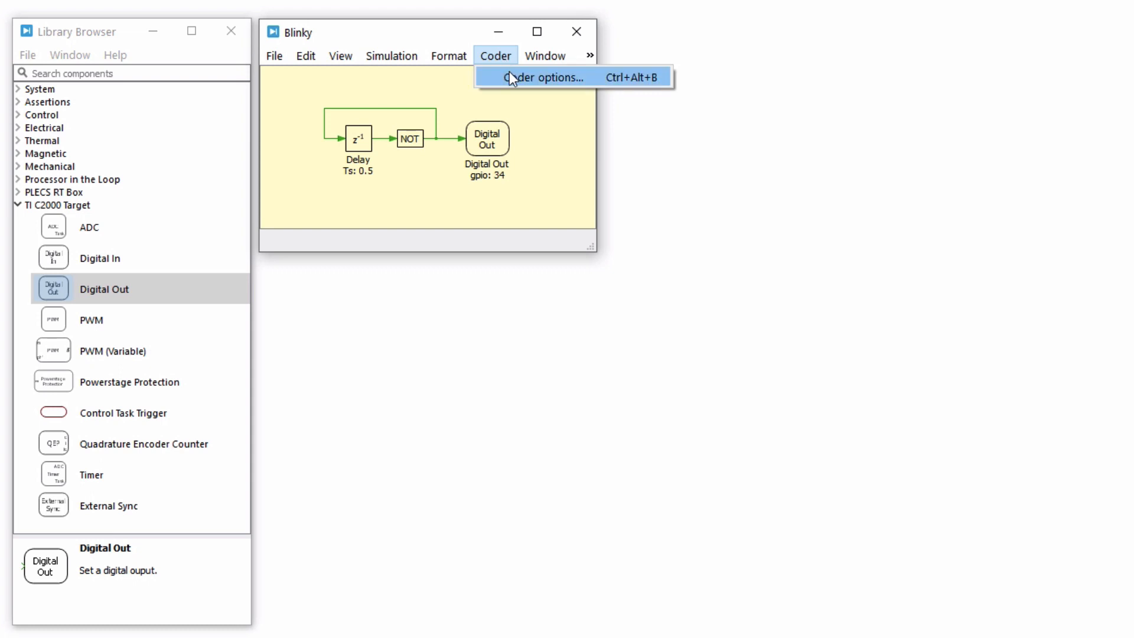
click(509, 74)
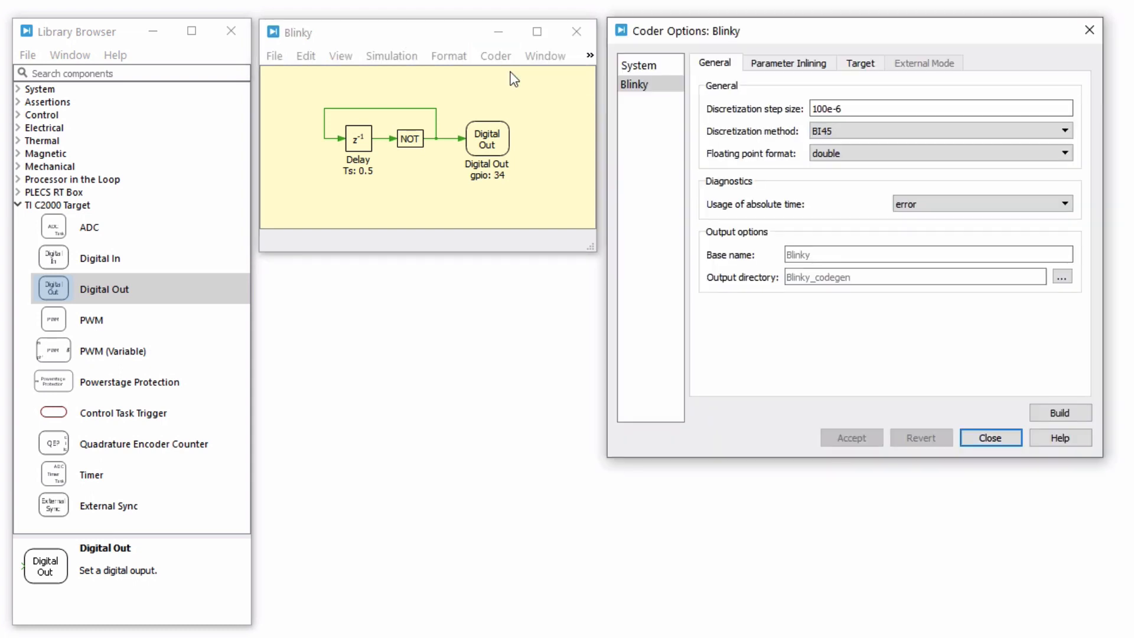
click(853, 109)
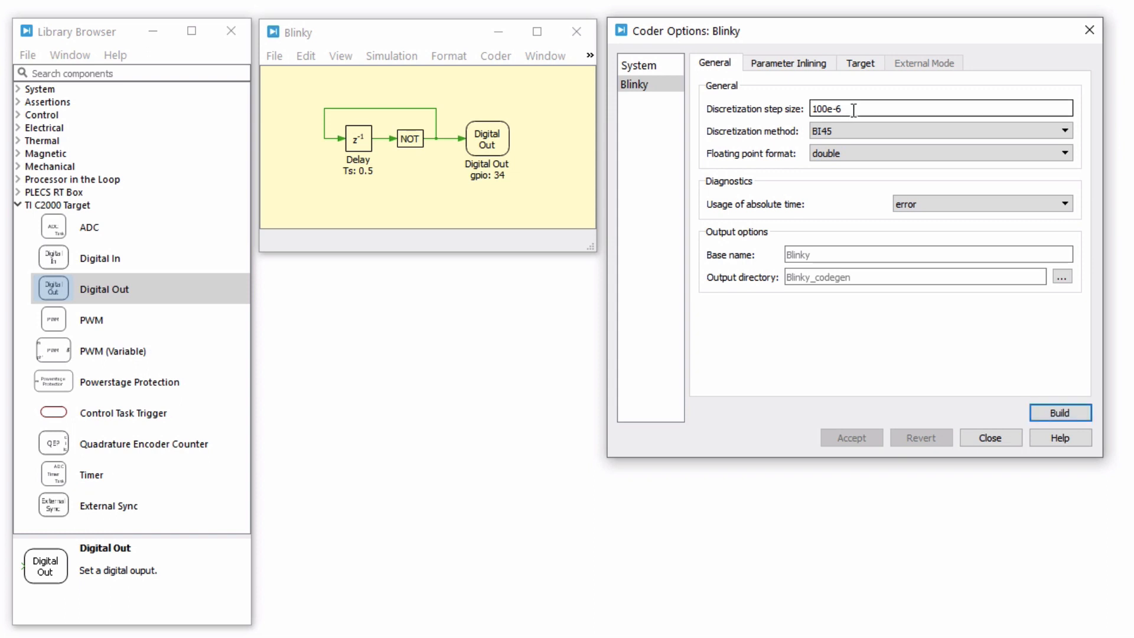
click(862, 65)
click(930, 89)
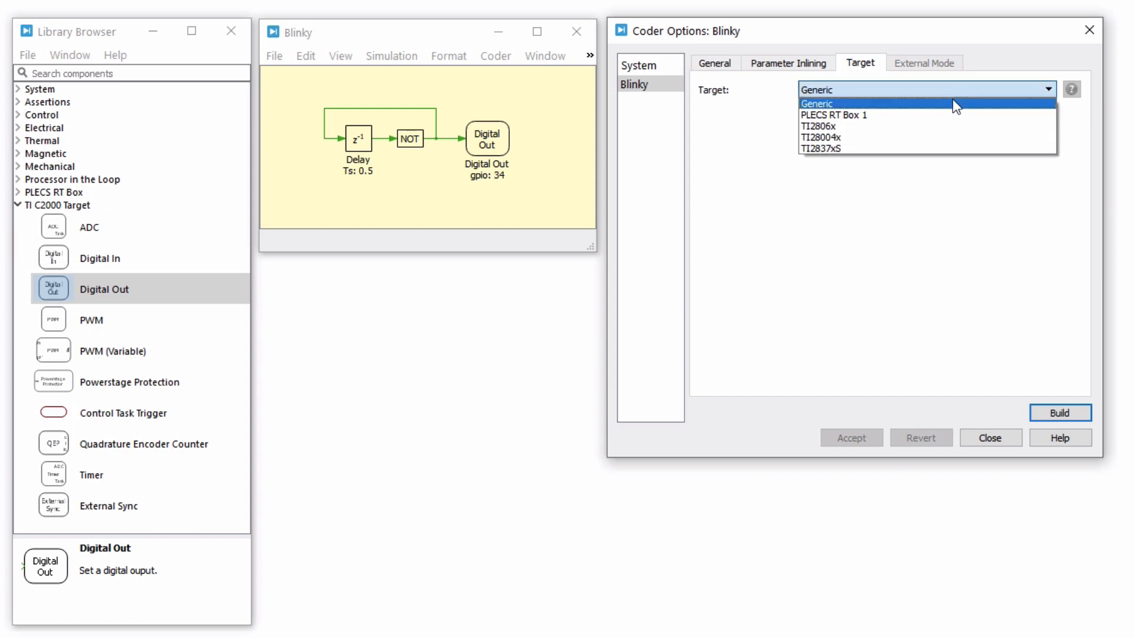
click(932, 129)
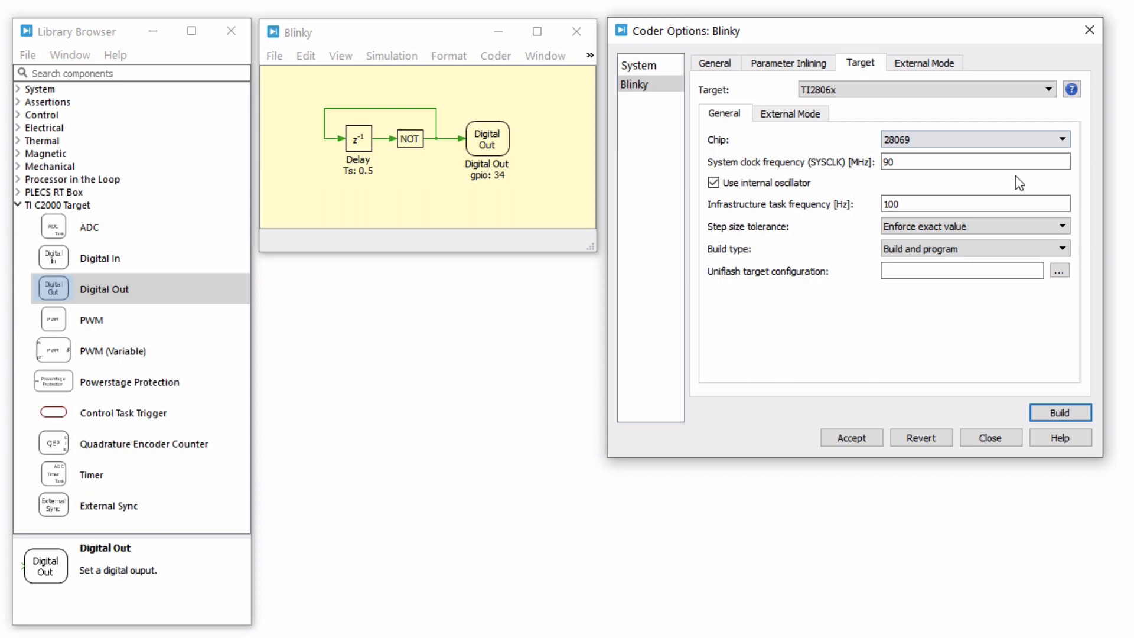
click(1067, 250)
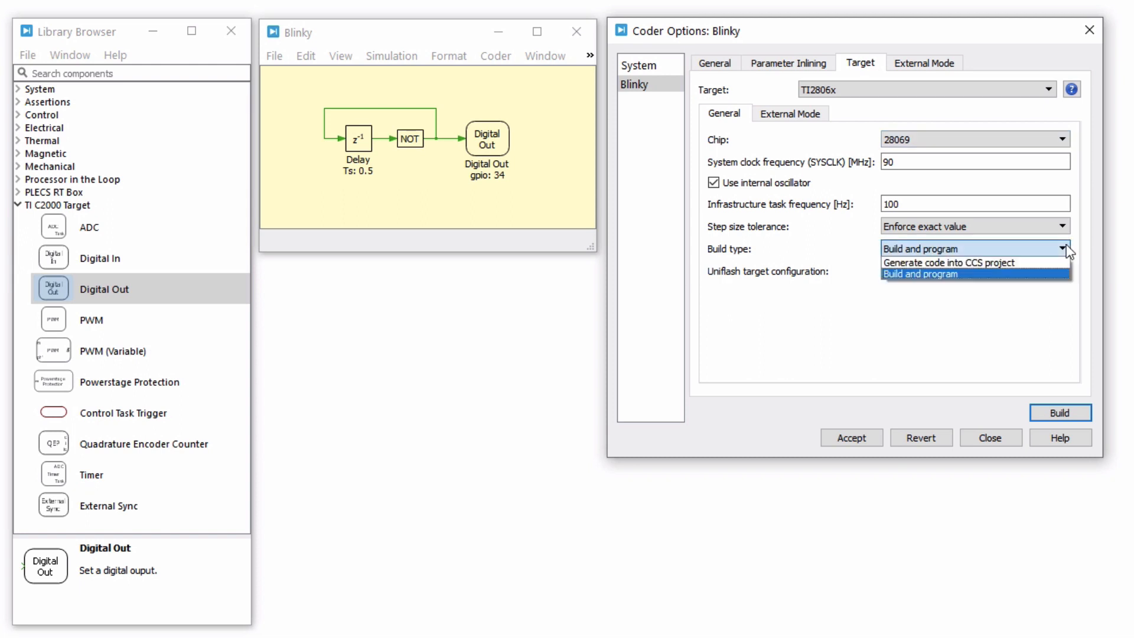
click(1056, 273)
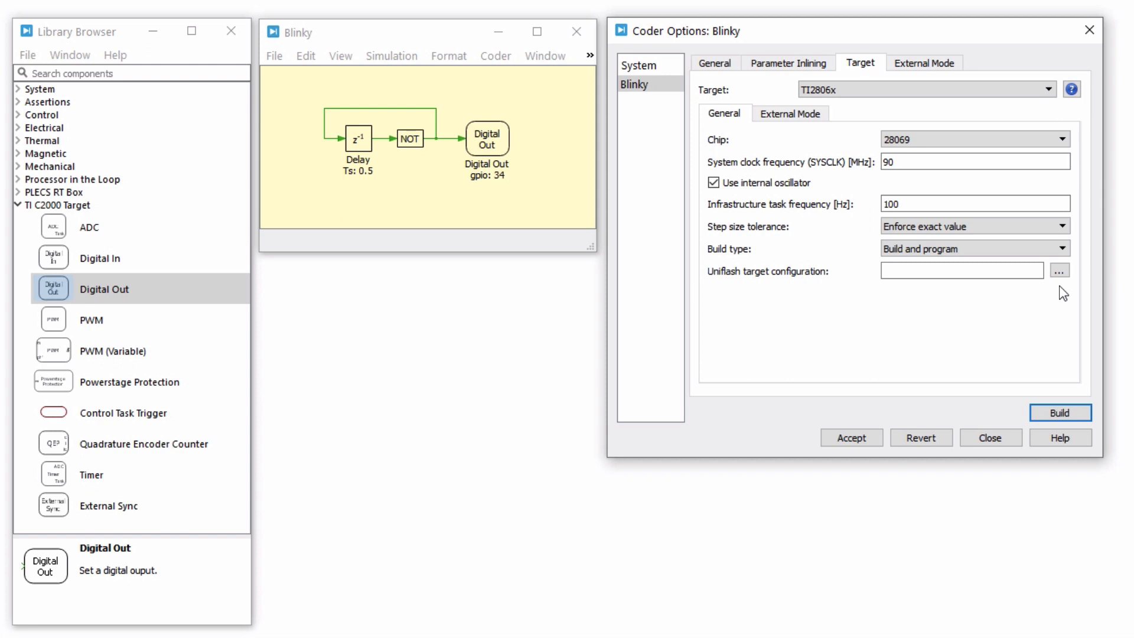
Set the Uniflash target configuration to ti/TMS320F28069.ccxml, accept the coder options and build the Blinky model.
click(1060, 271)
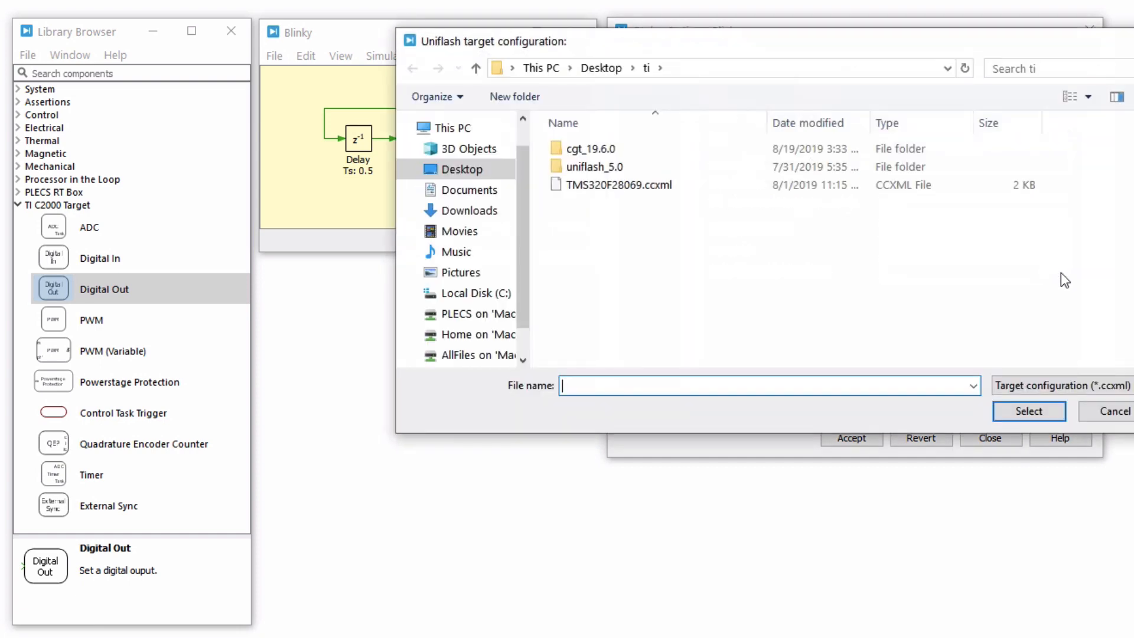
click(645, 188)
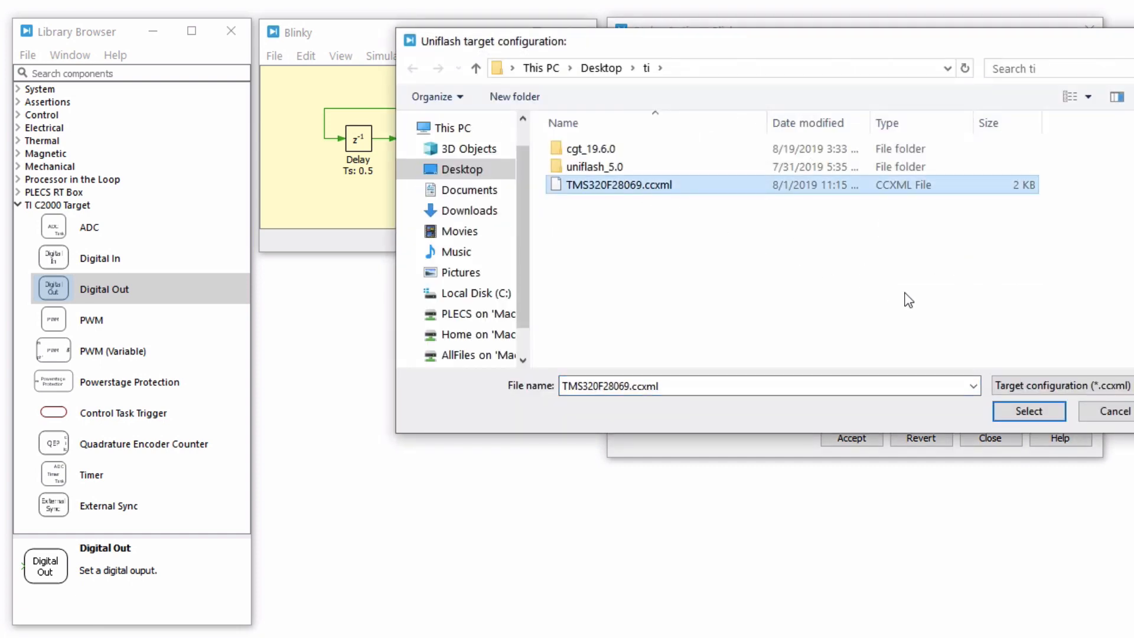
click(1028, 411)
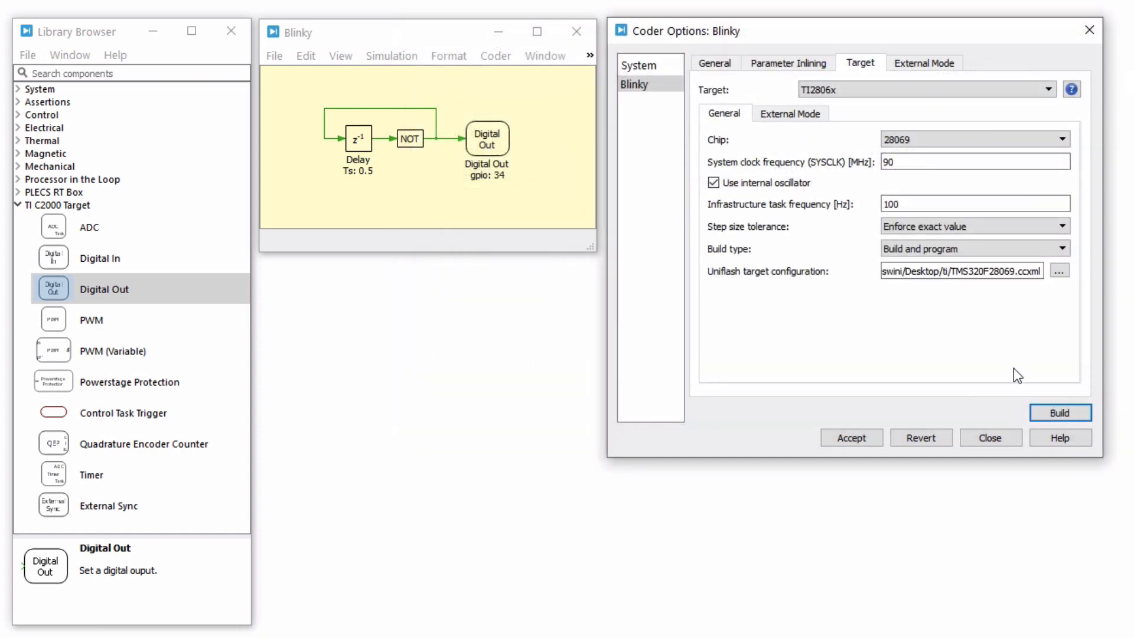
click(873, 437)
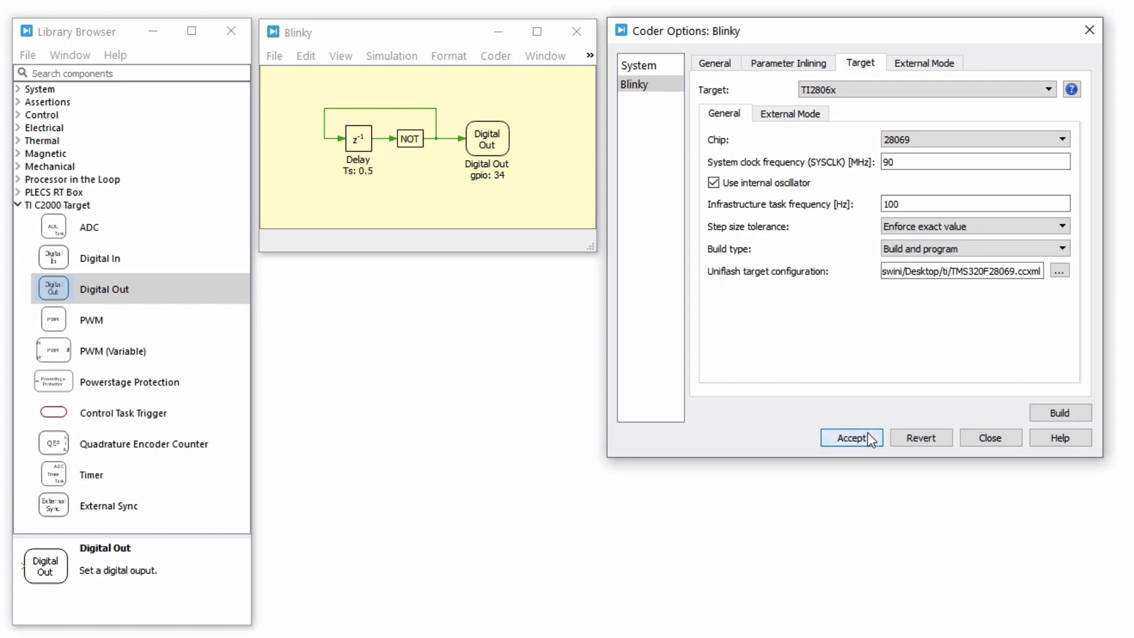
click(1074, 414)
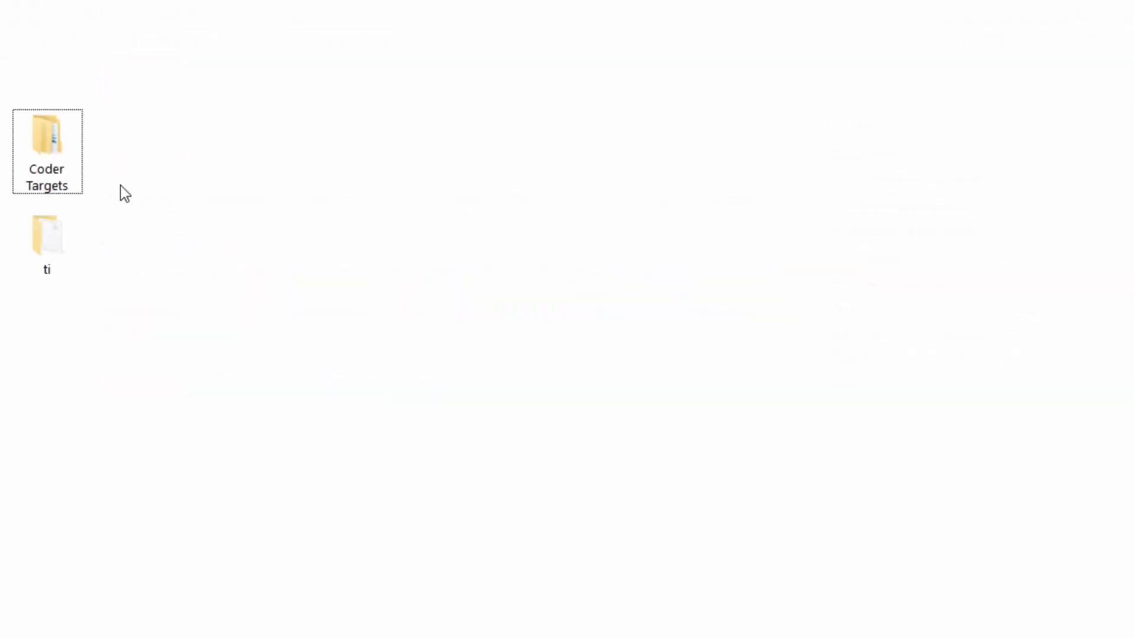
In File Explorer, extract 28069.zip from Coder Targets/ti_c2000/projects into a 28069 folder at the same location.
double_click(54, 149)
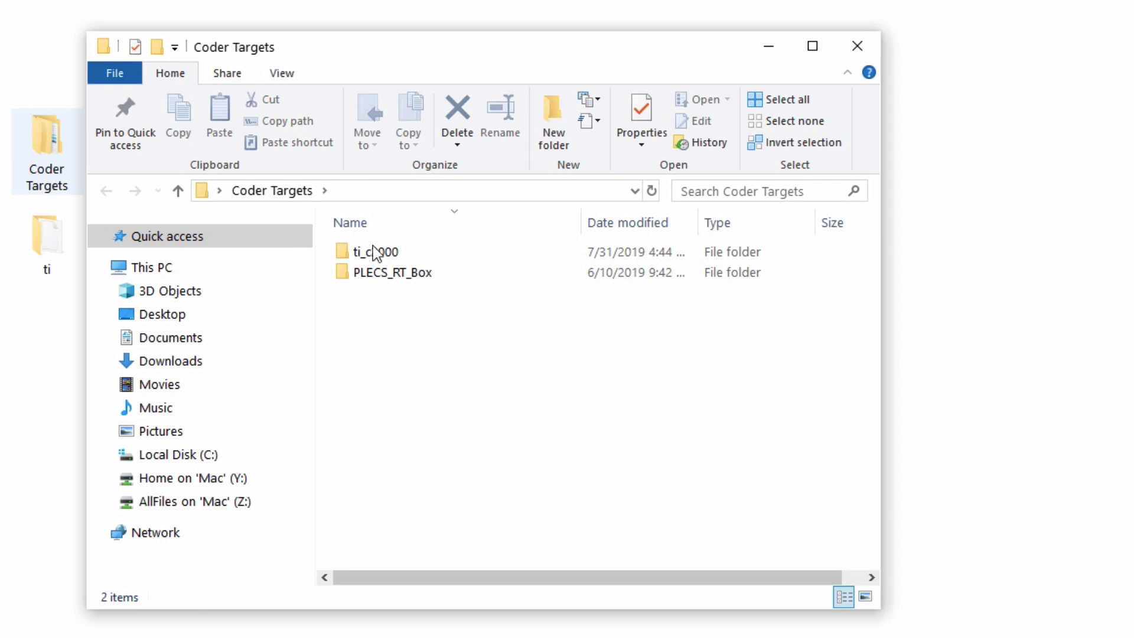
double_click(391, 250)
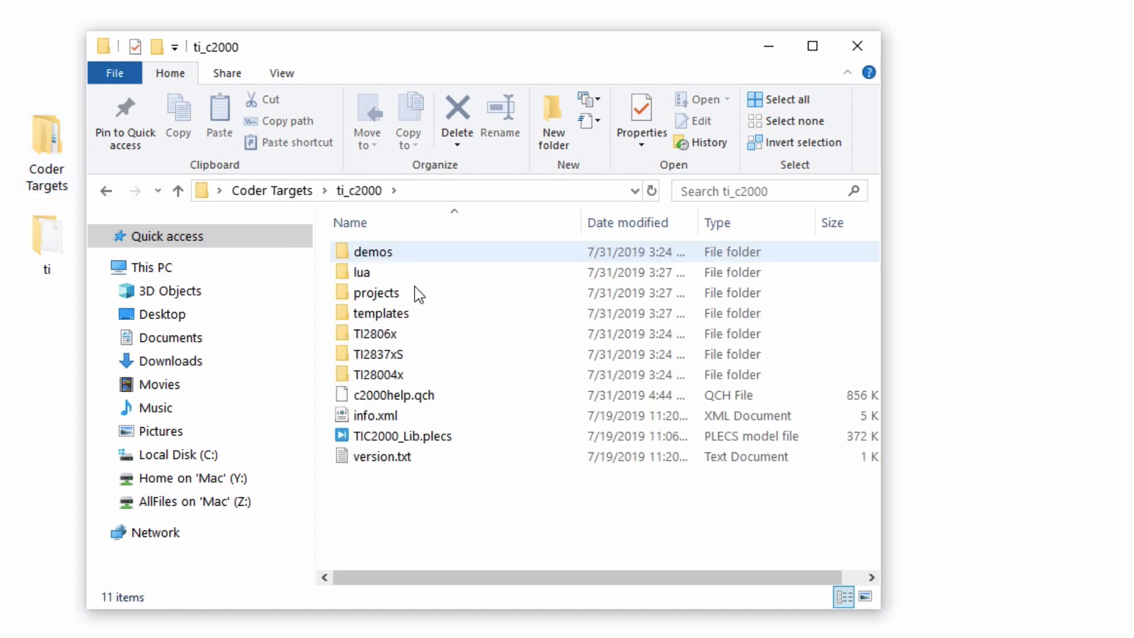
click(425, 296)
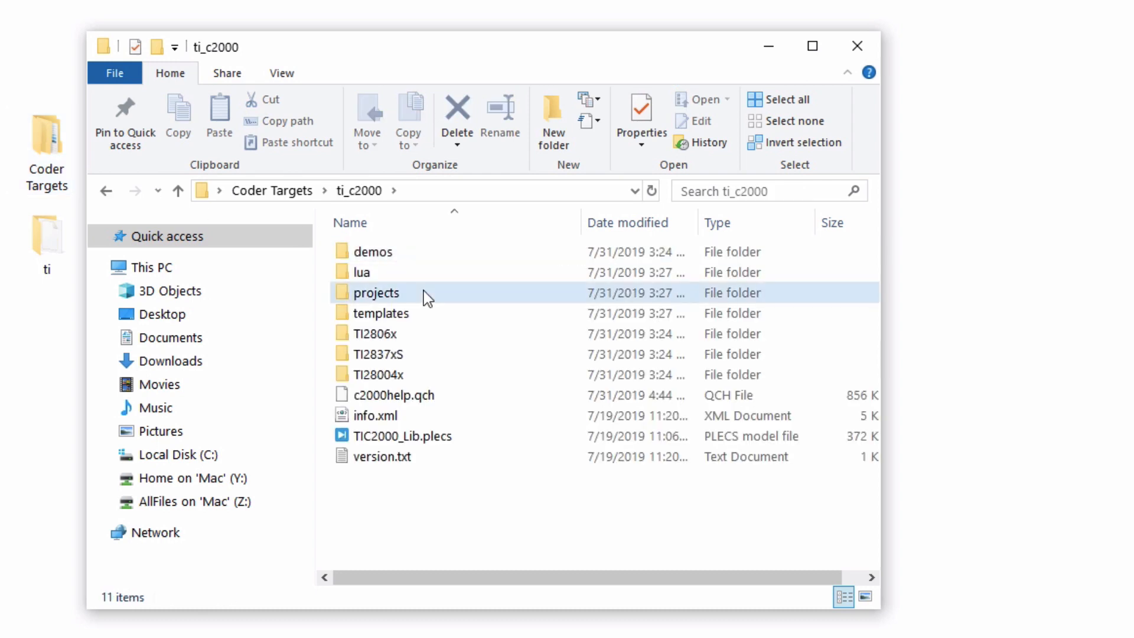
double_click(427, 295)
click(397, 253)
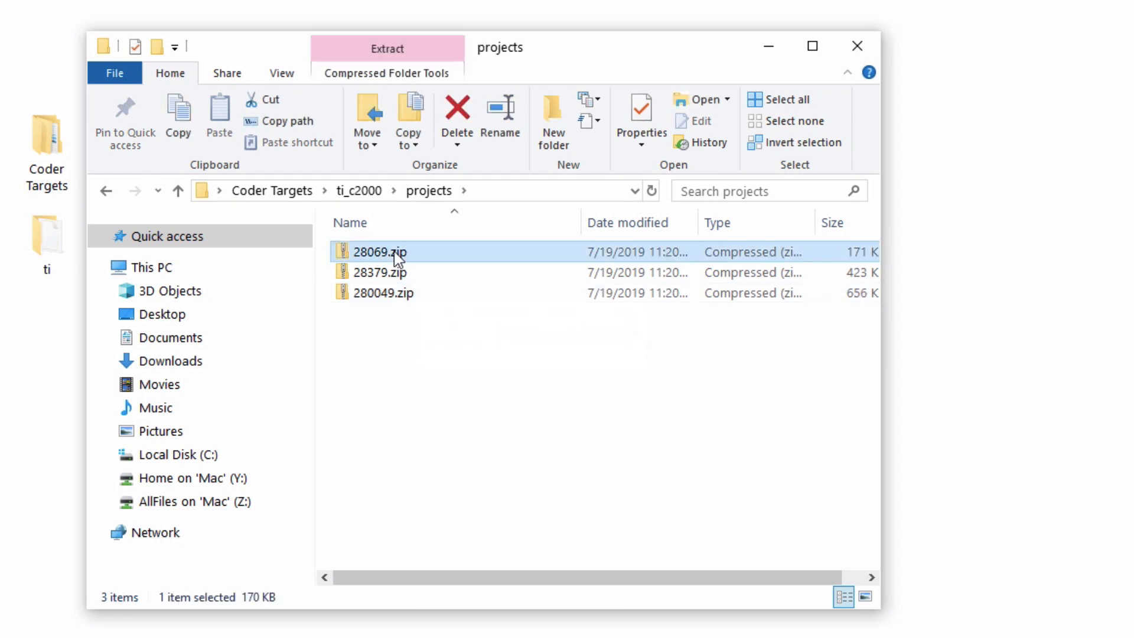
right_click(442, 253)
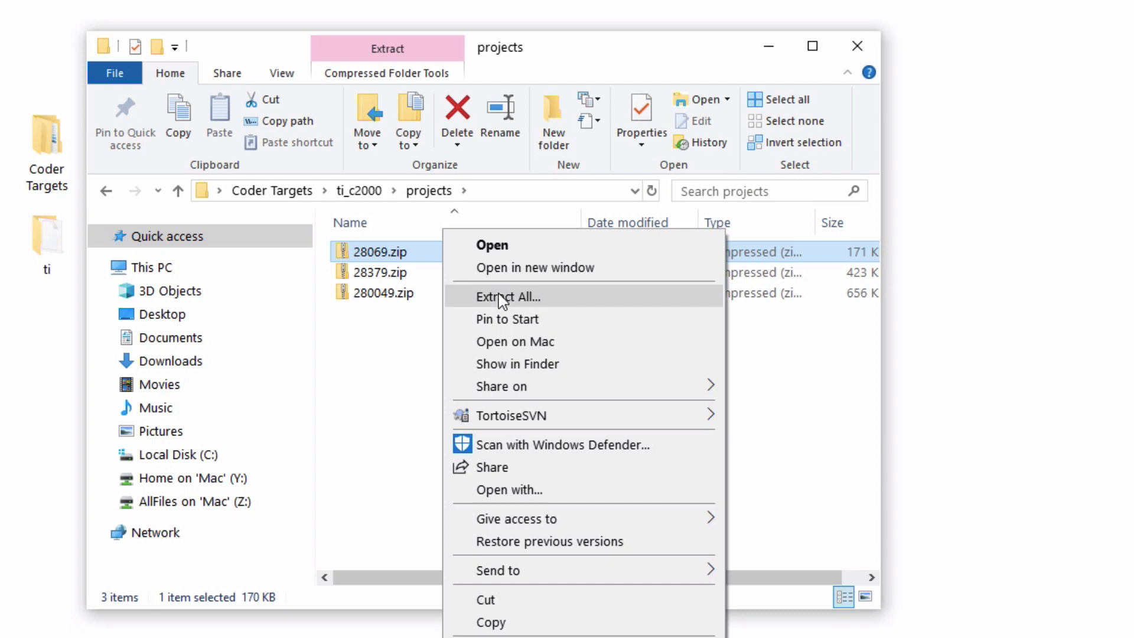
click(501, 297)
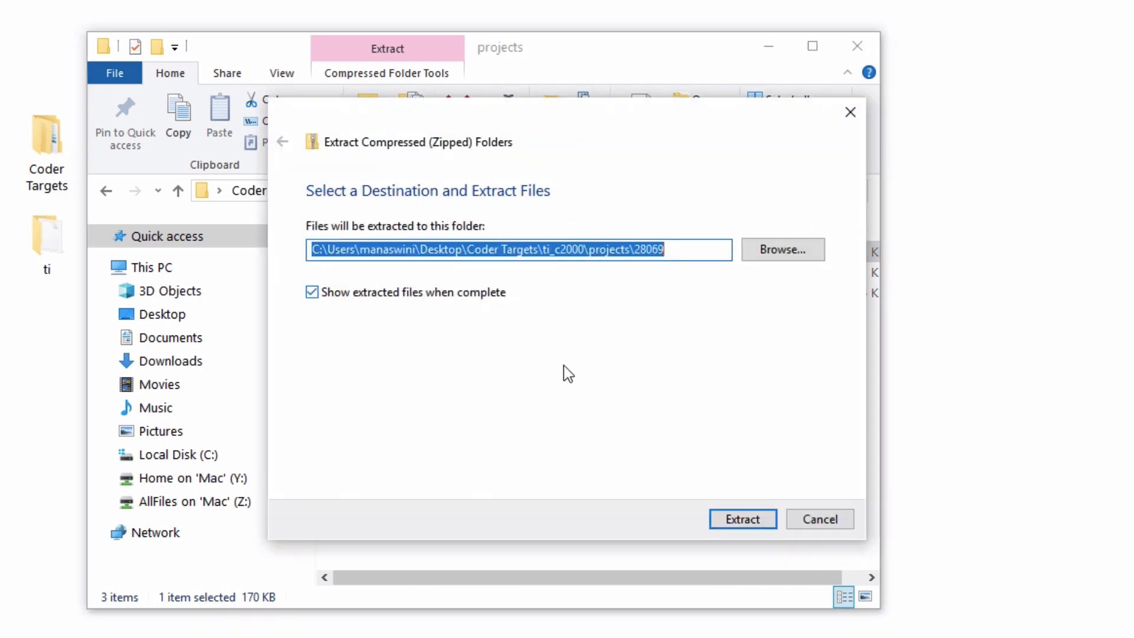
click(739, 519)
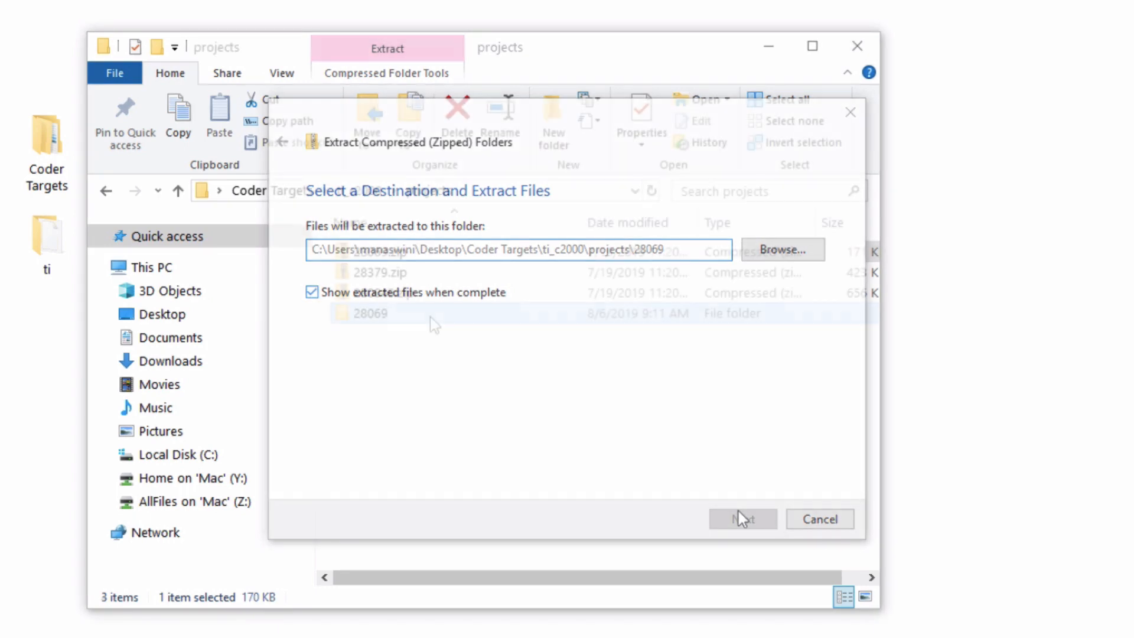
Copy the extracted 28069 folder into the desktop's ti folder and rename the copy Blinky.
right_click(430, 317)
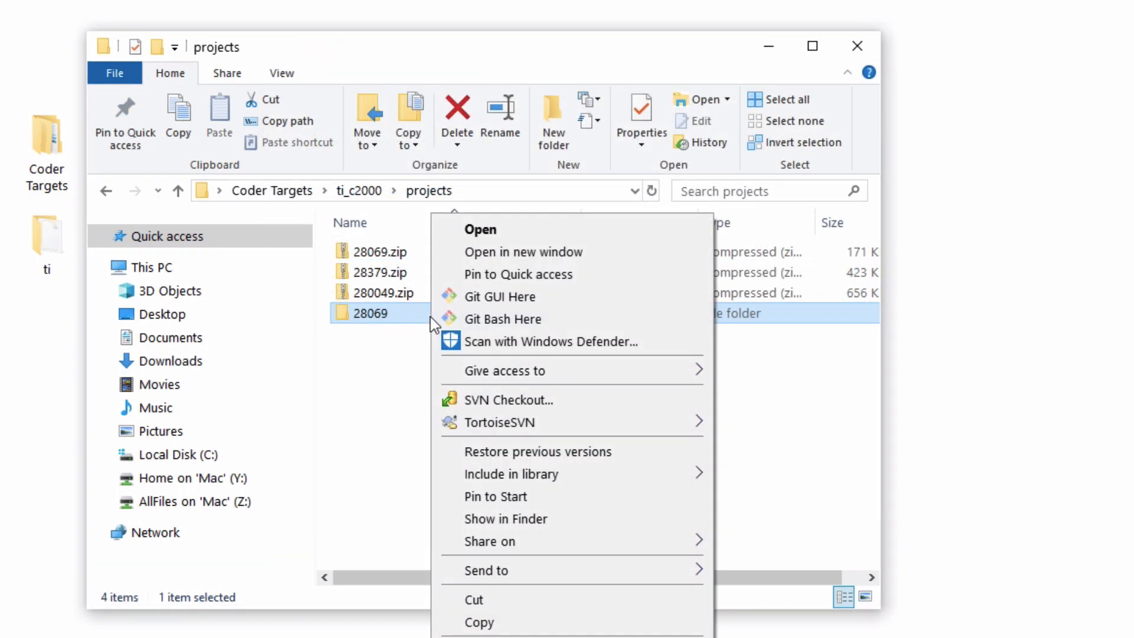
click(473, 623)
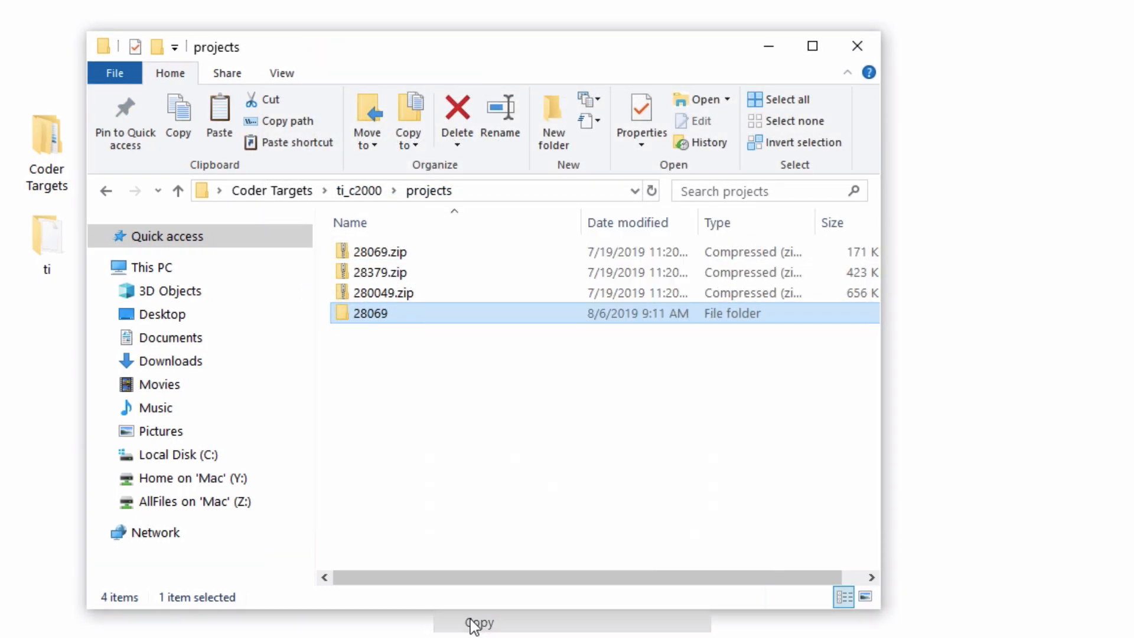
double_click(37, 248)
right_click(465, 391)
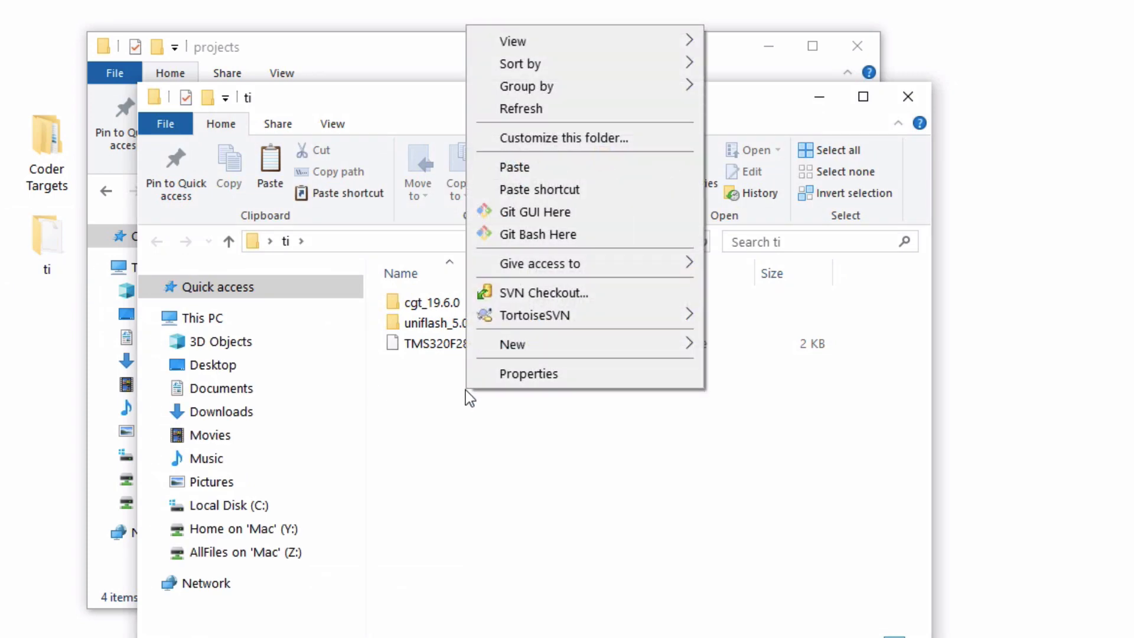
click(514, 167)
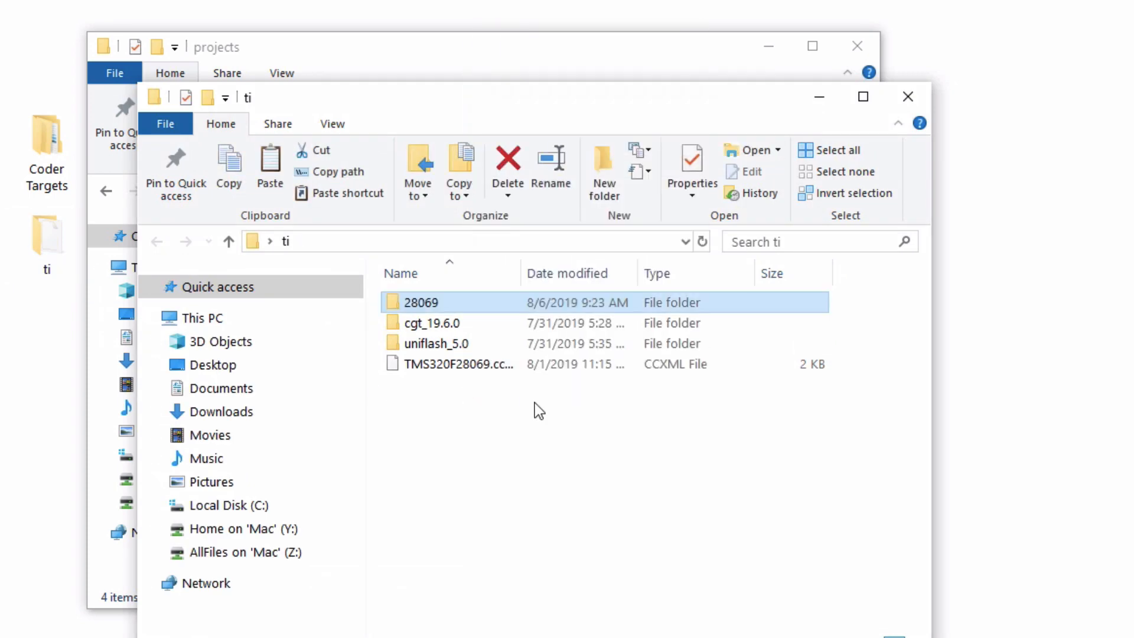
right_click(461, 308)
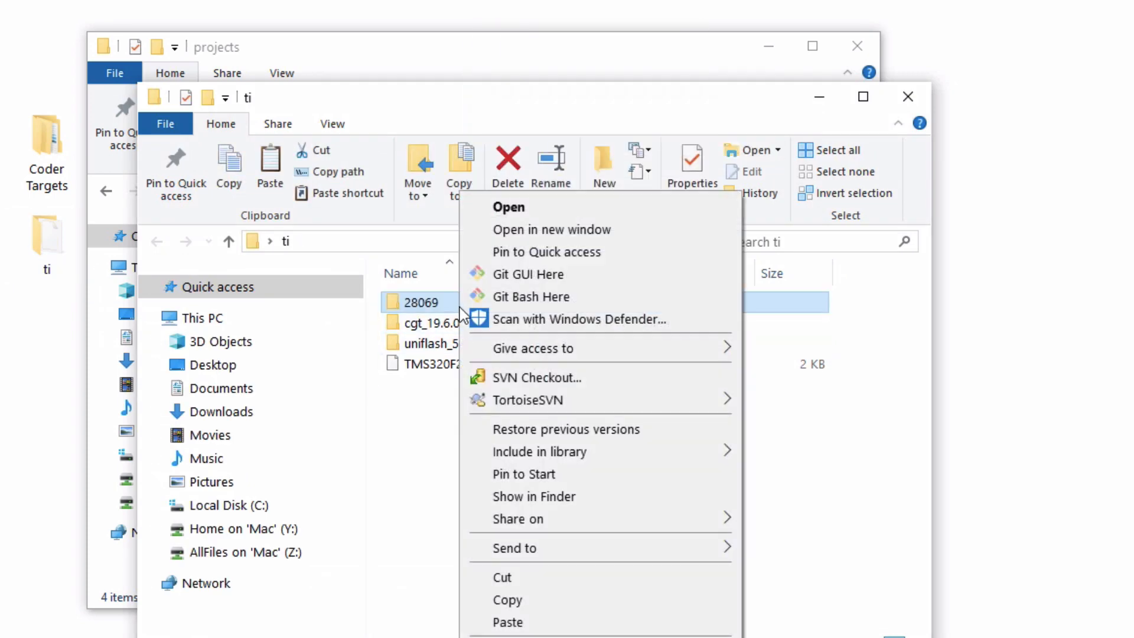
text(mBlinky)
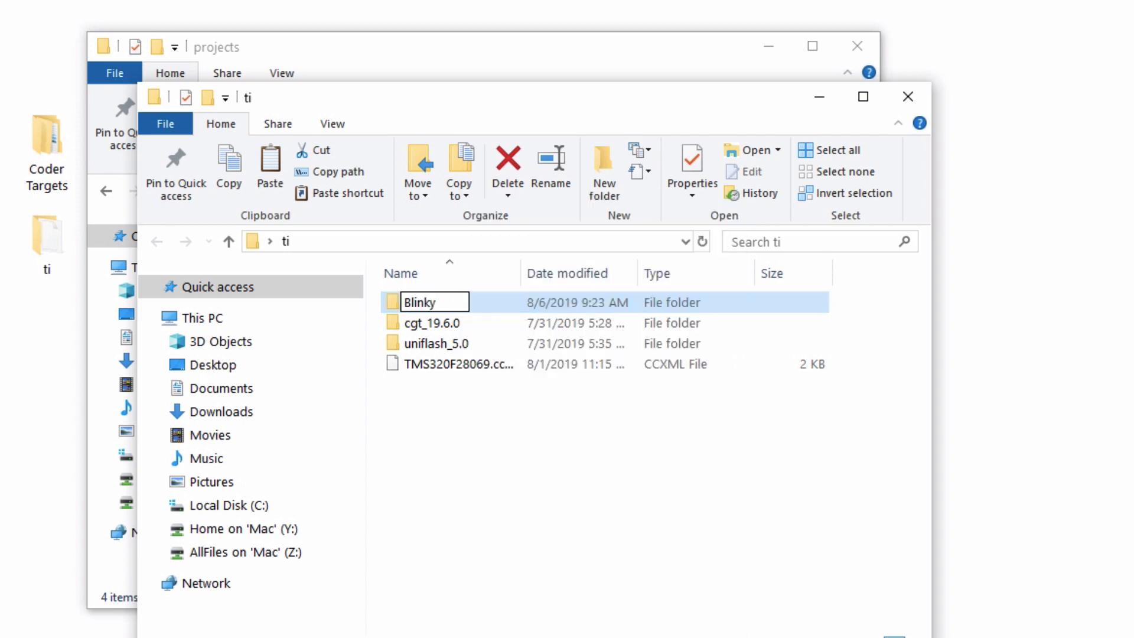
click(491, 479)
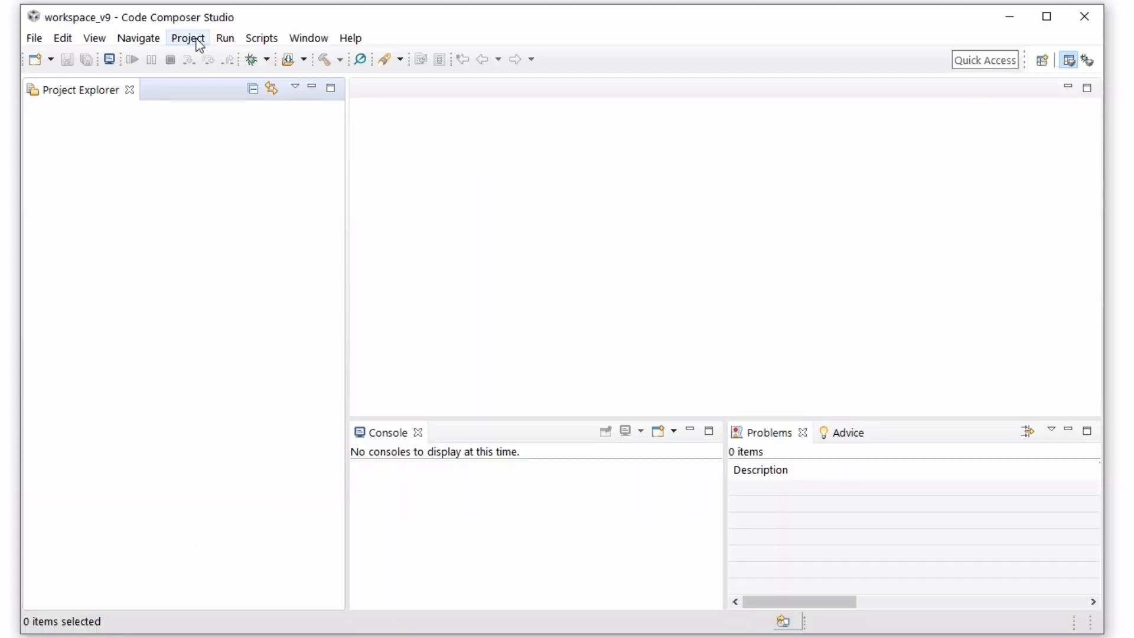
Import the dev_28069 project into Code Composer Studio from the Blinky folder inside the desktop's ti folder.
click(196, 43)
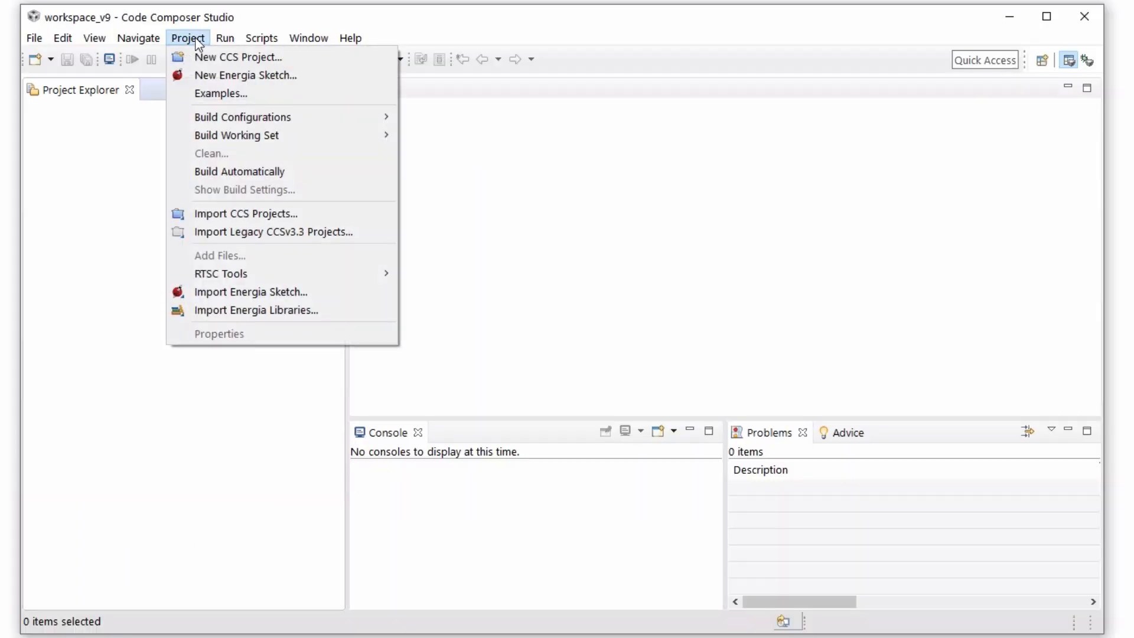
click(248, 211)
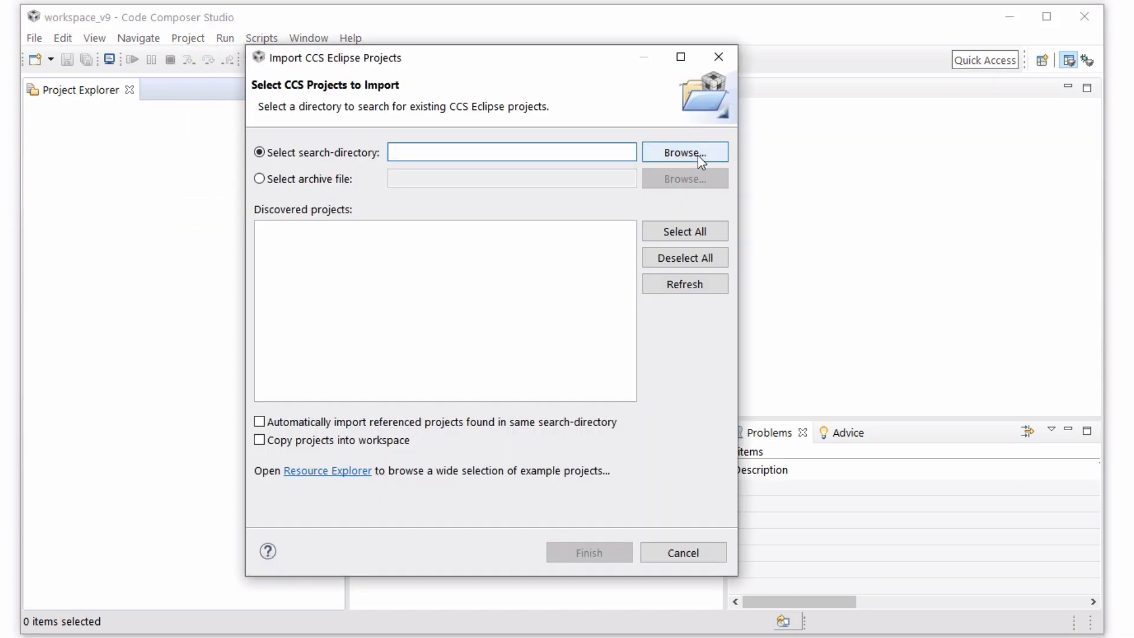
click(696, 155)
click(497, 186)
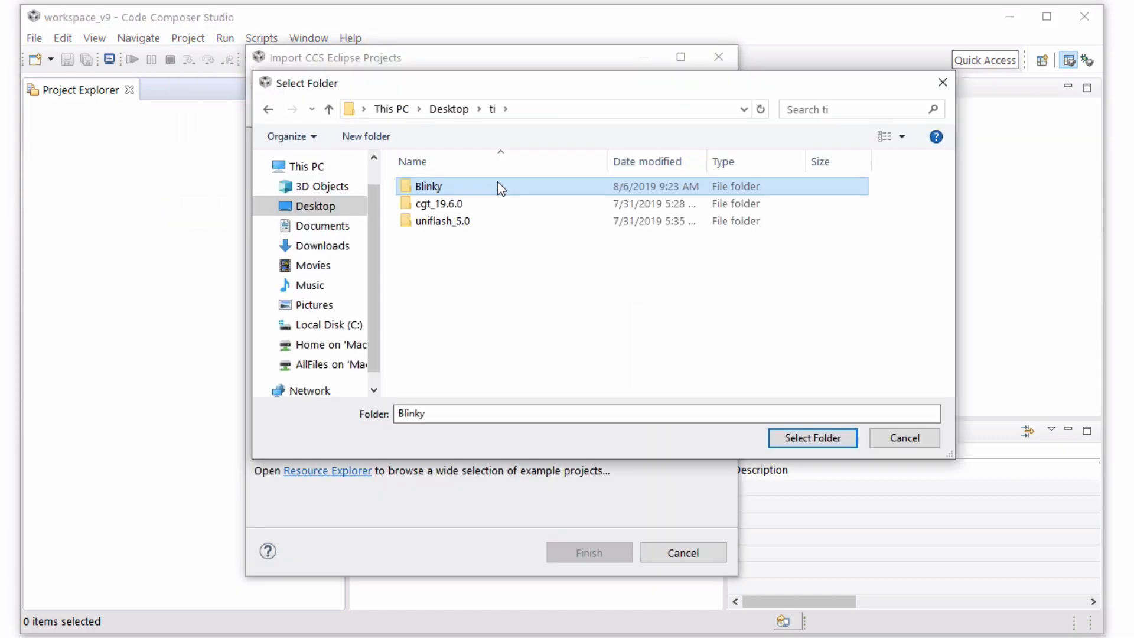
click(821, 442)
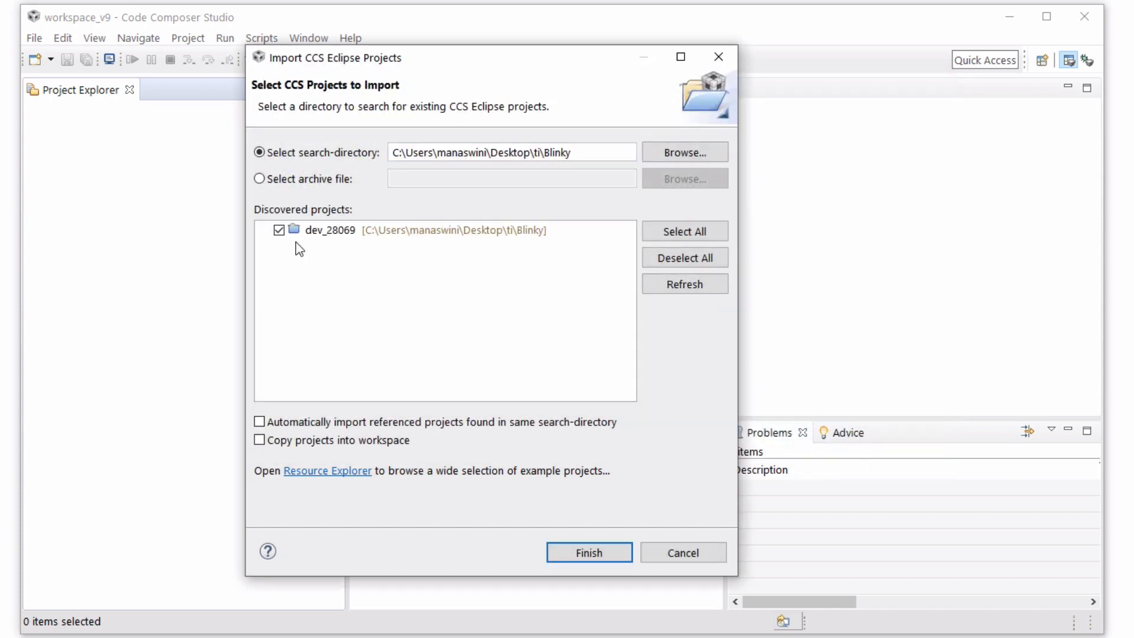
click(566, 549)
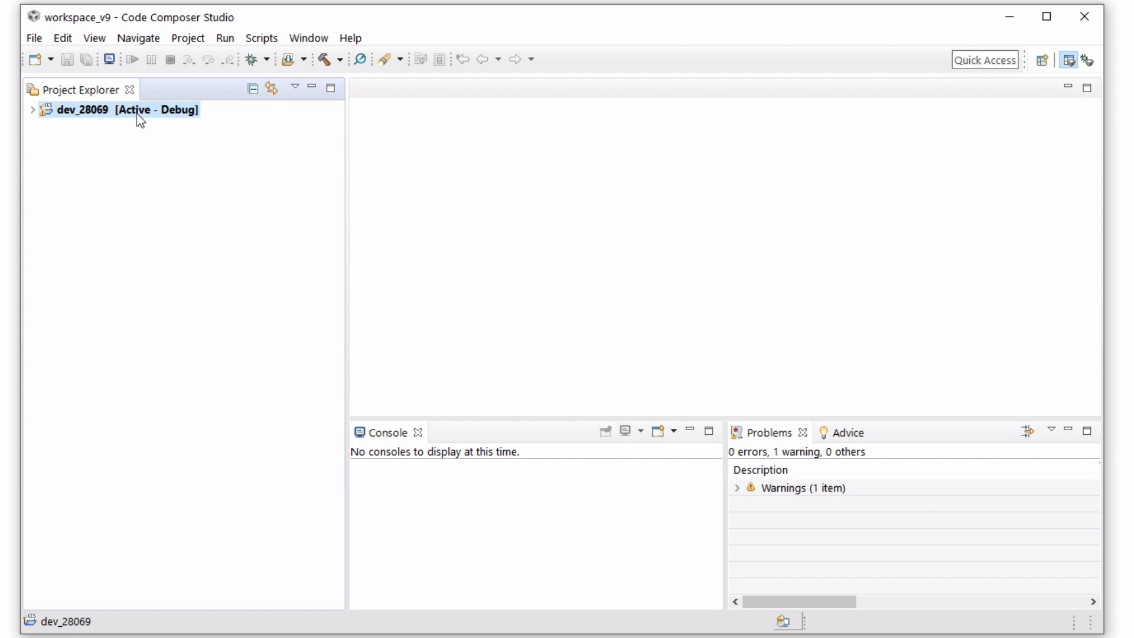
Rename the imported dev_28069 project as Blinky.
right_click(140, 121)
click(175, 299)
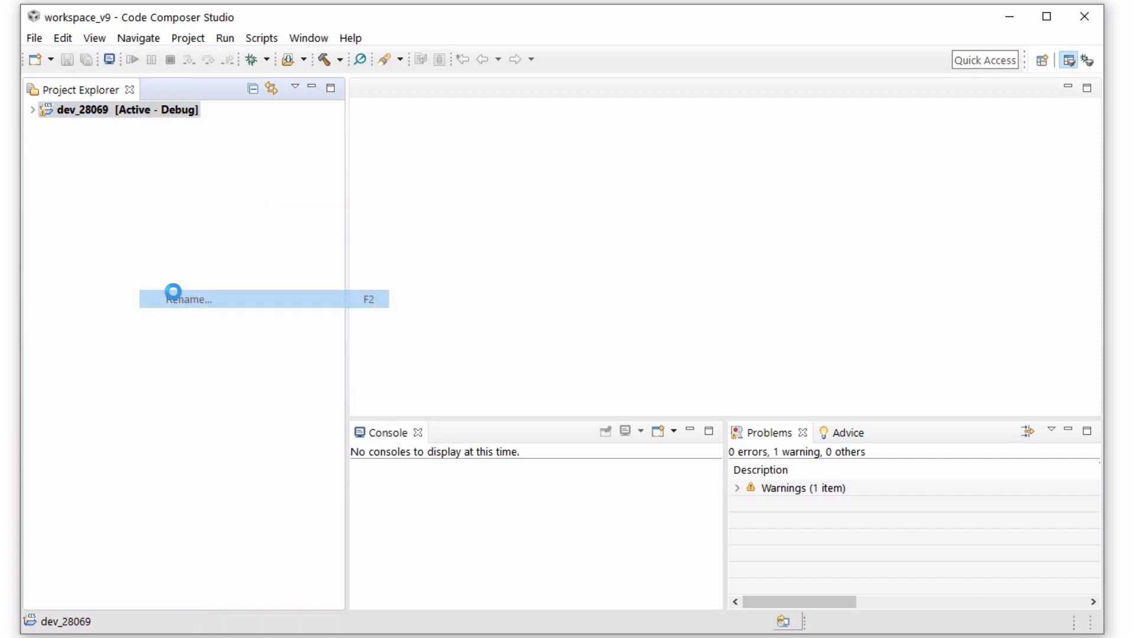
text(Blinky)
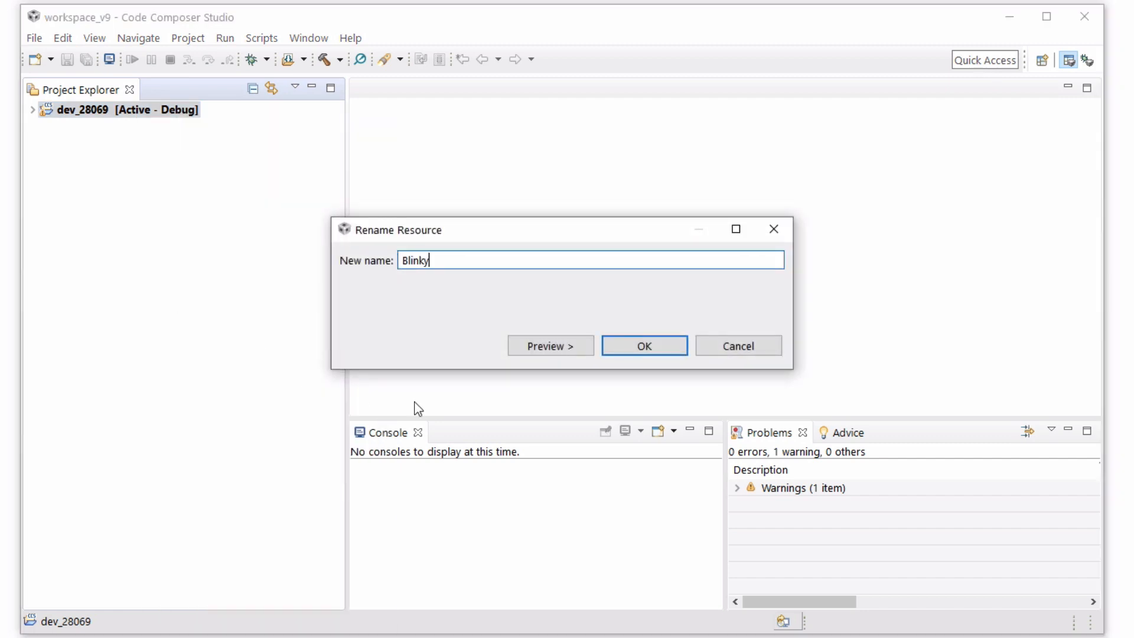
click(642, 350)
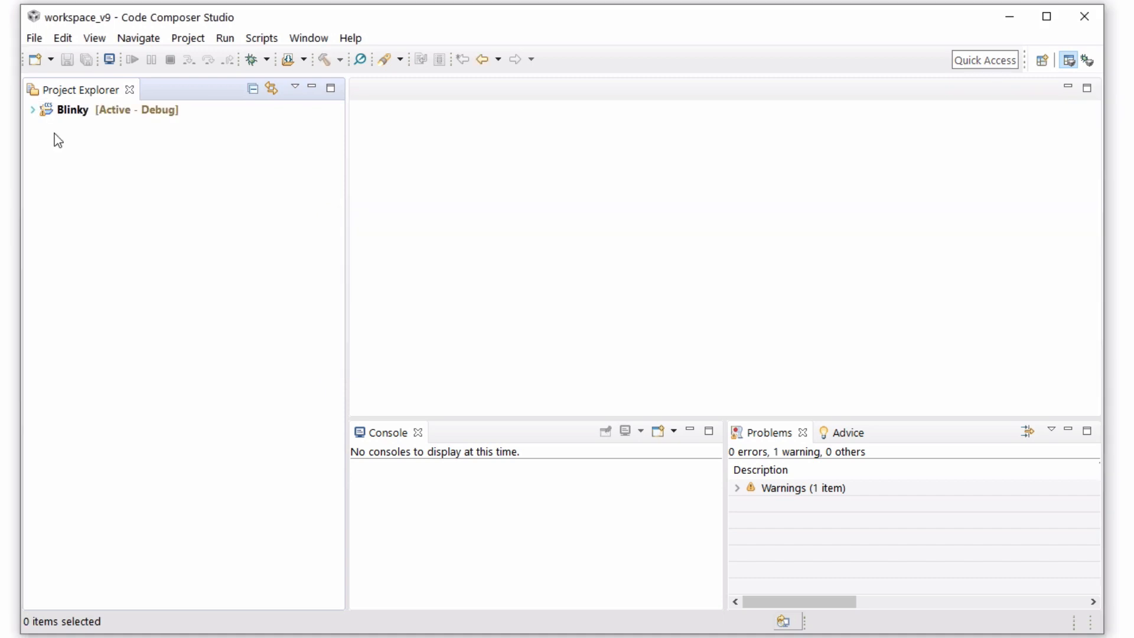
Open the Blinky project's 28069.ccxml target configuration, filter the devices by 28069 and test the connection.
click(33, 110)
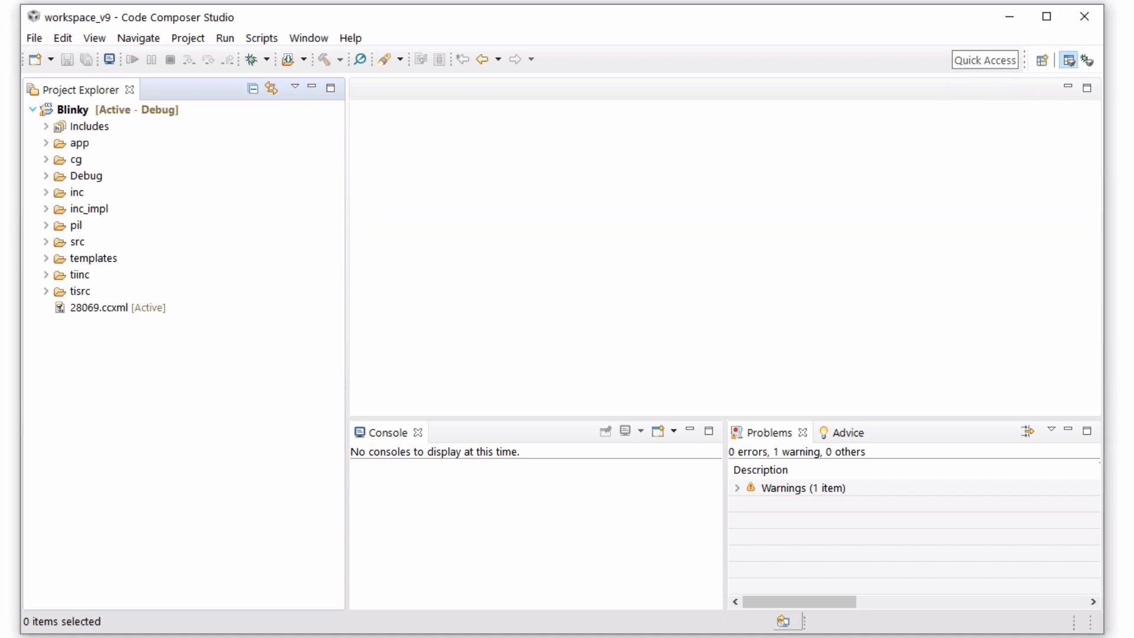
double_click(110, 309)
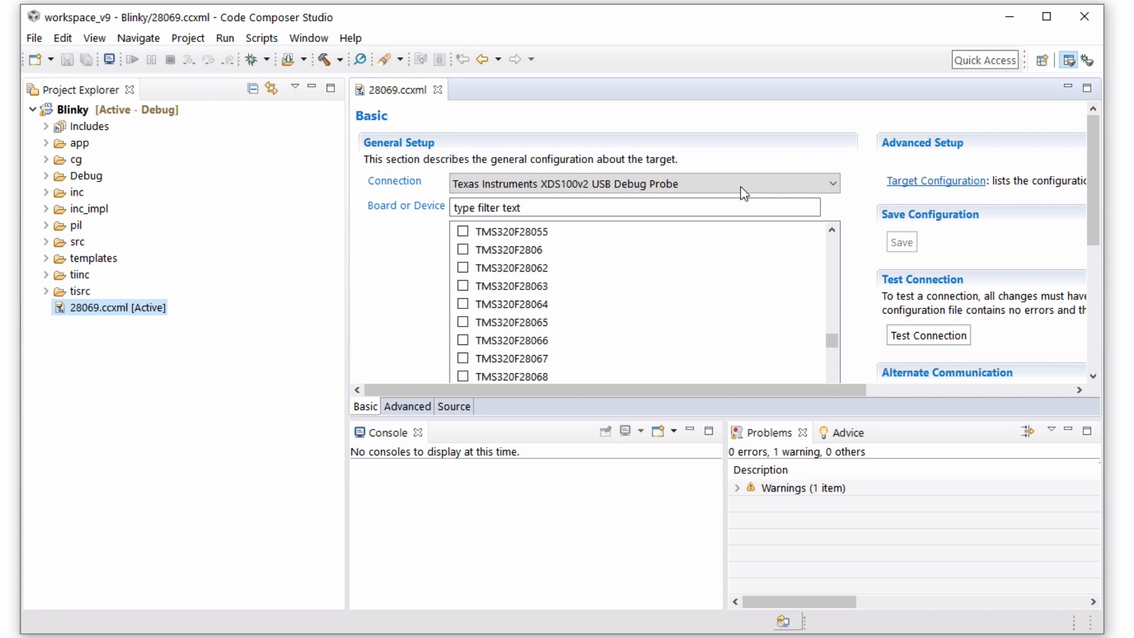
click(717, 208)
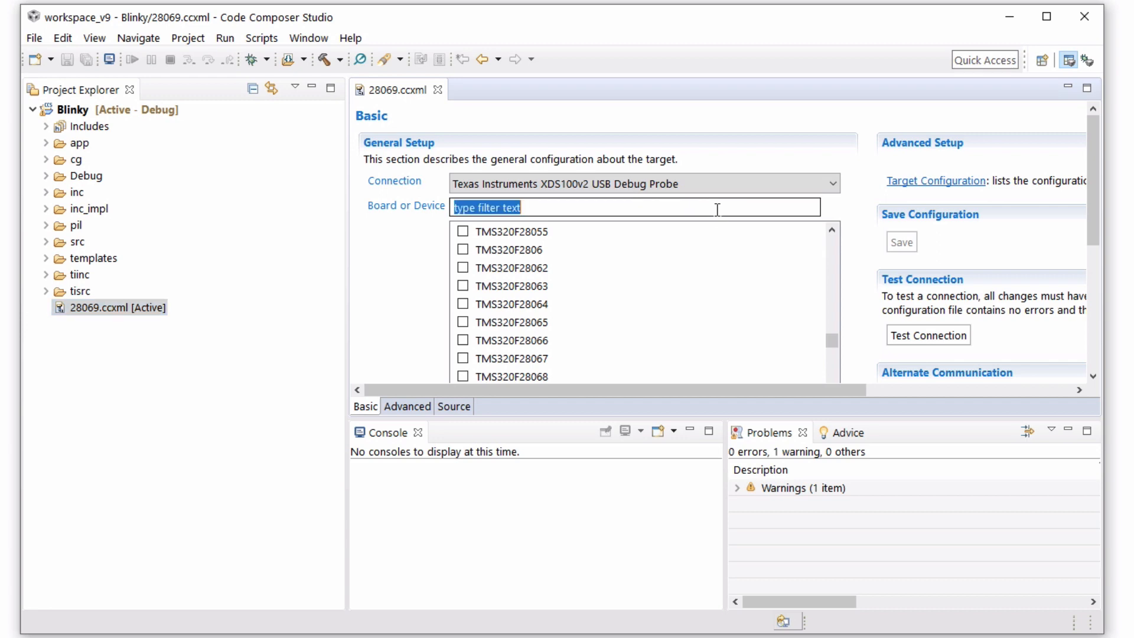
text(28069)
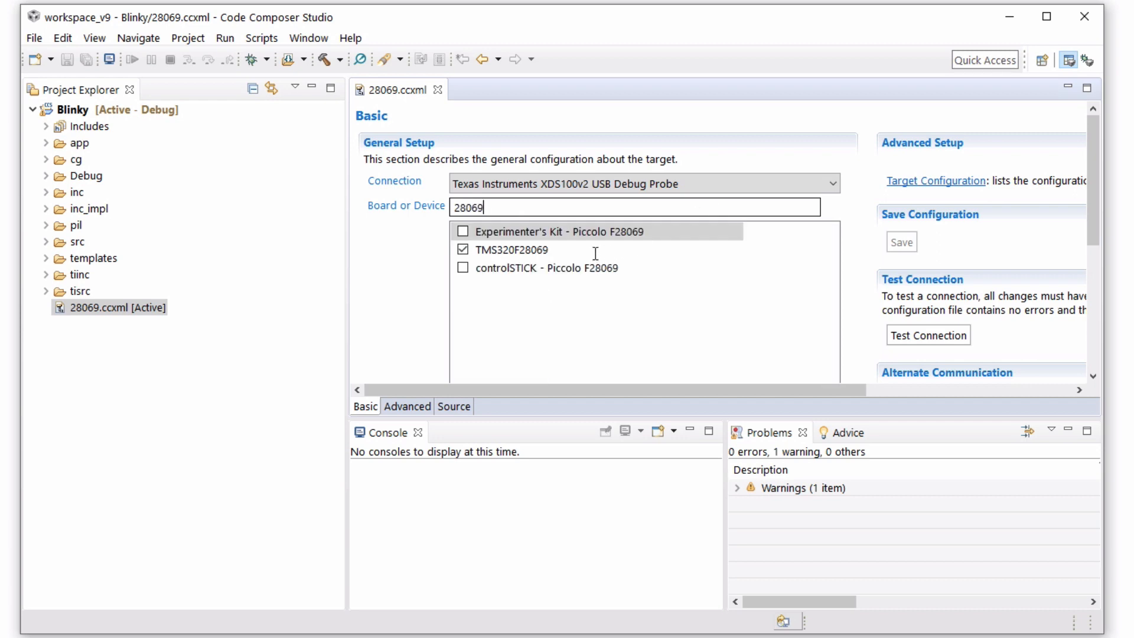
click(921, 341)
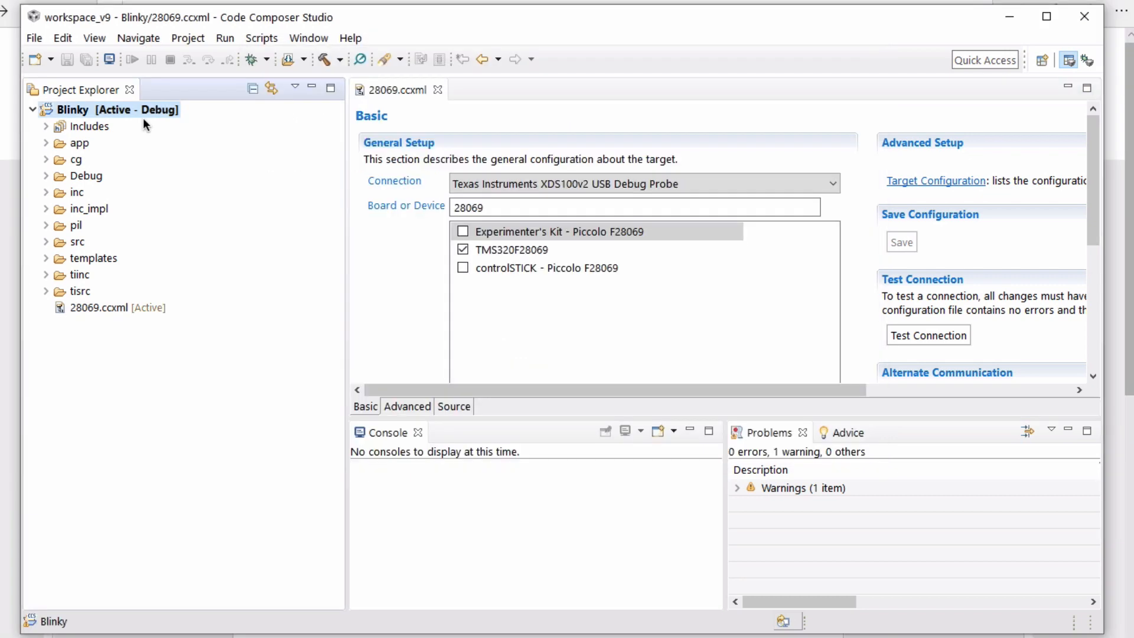
View Blinky's pre- and post-build steps, and look up "Program the MCU from CCS" in the TI C2000 Target Support User Manual on plexim.com.
right_click(146, 120)
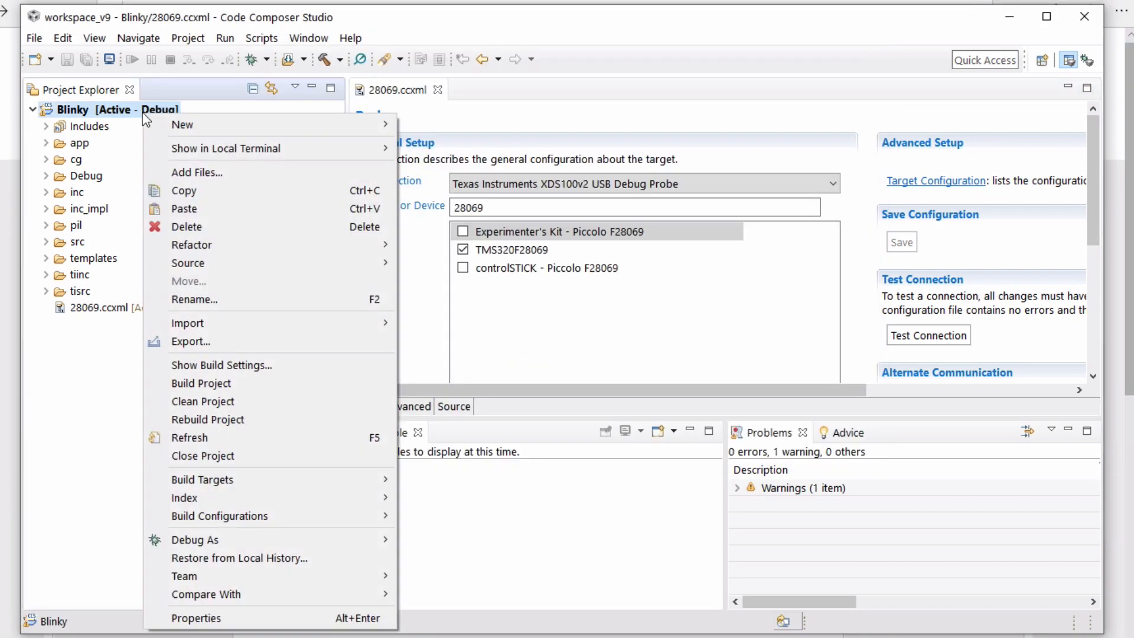
click(180, 363)
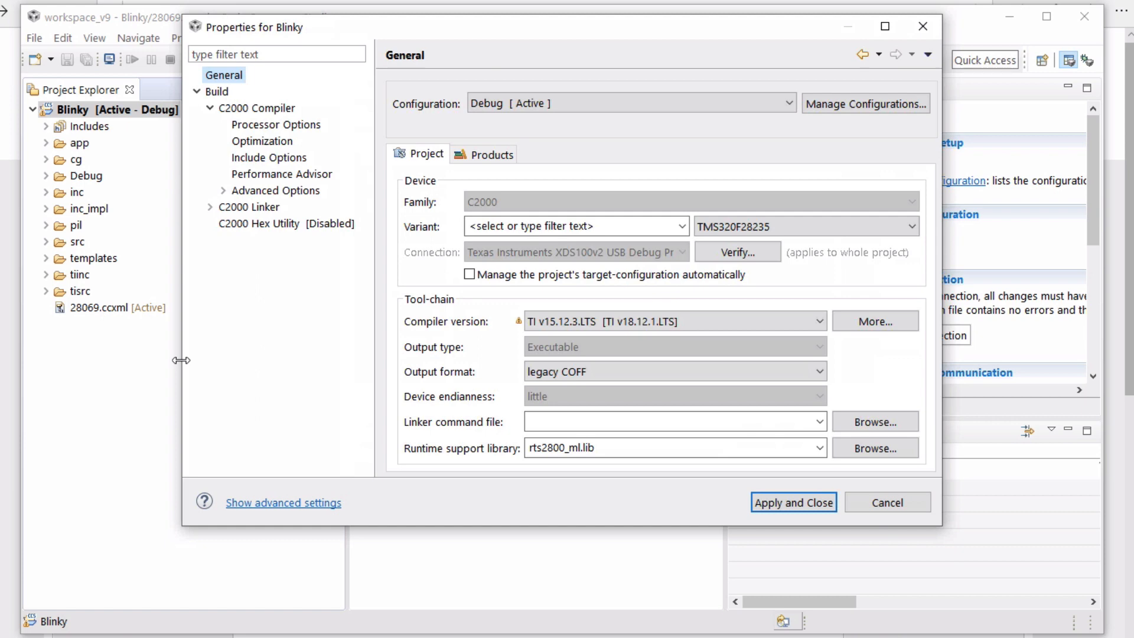
click(218, 94)
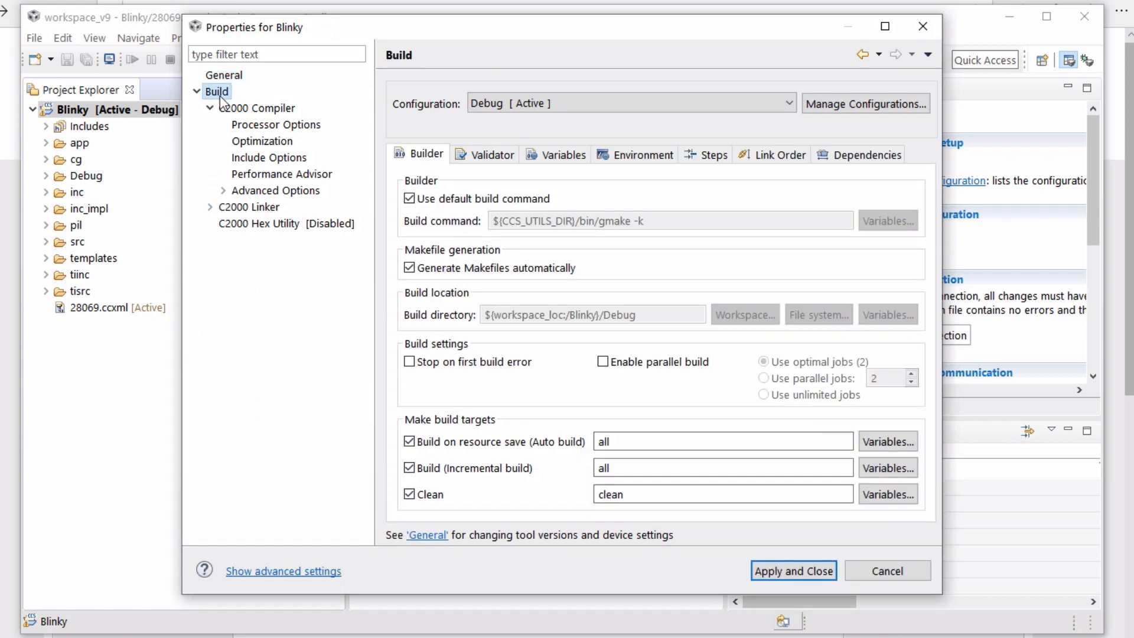
click(712, 157)
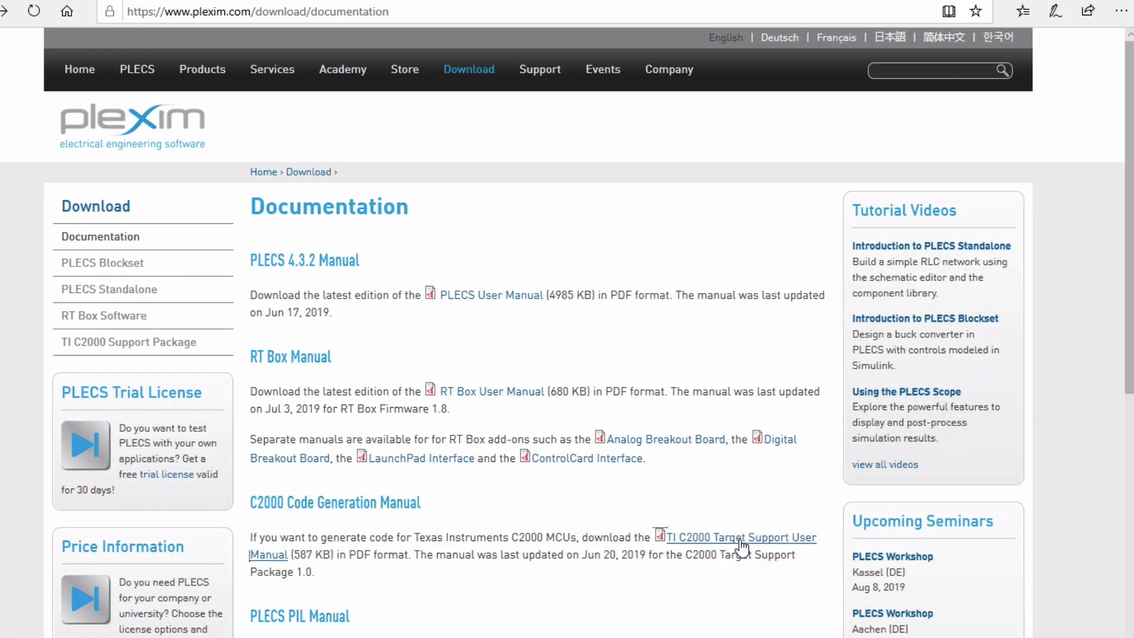
click(741, 541)
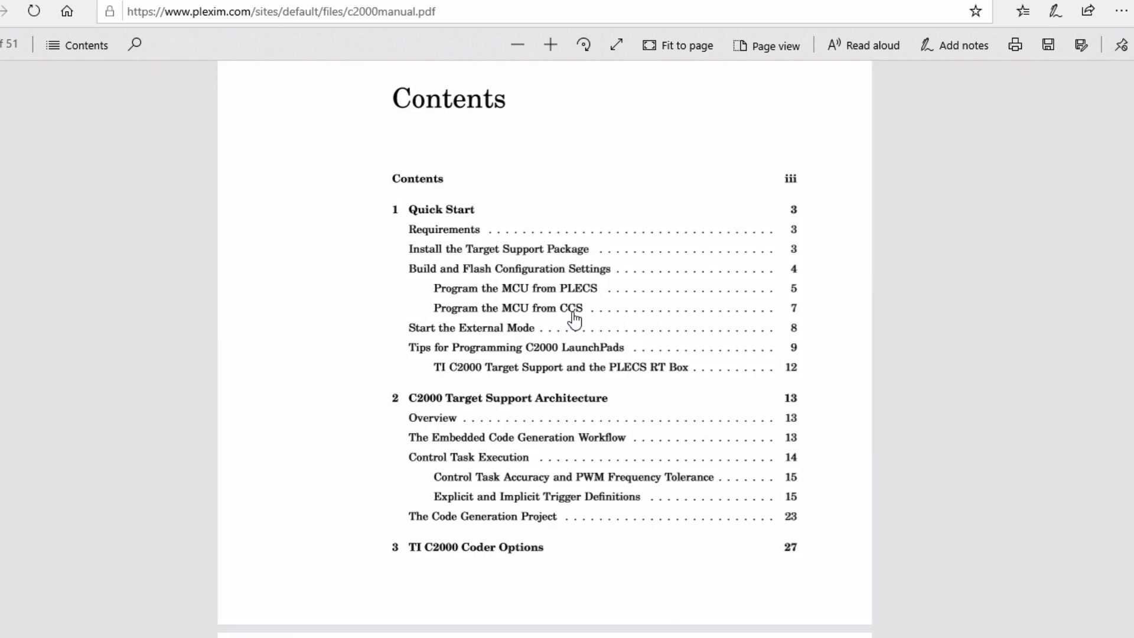
click(572, 313)
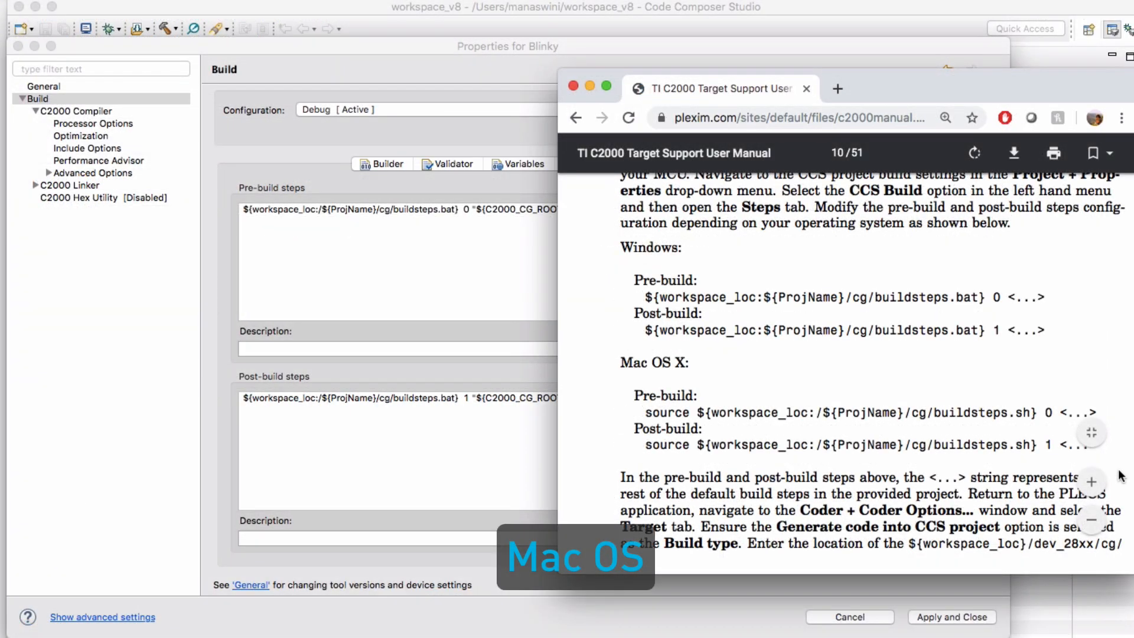
For Mac OS, prefix Blinky's pre-build and post-build commands with source.
click(241, 211)
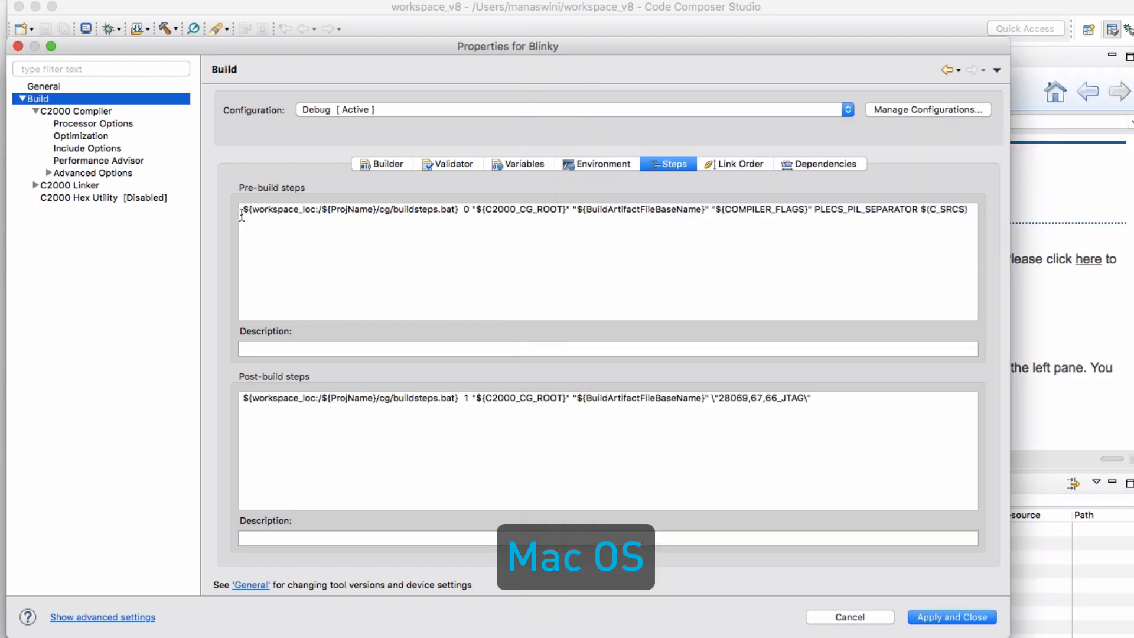
text(source)
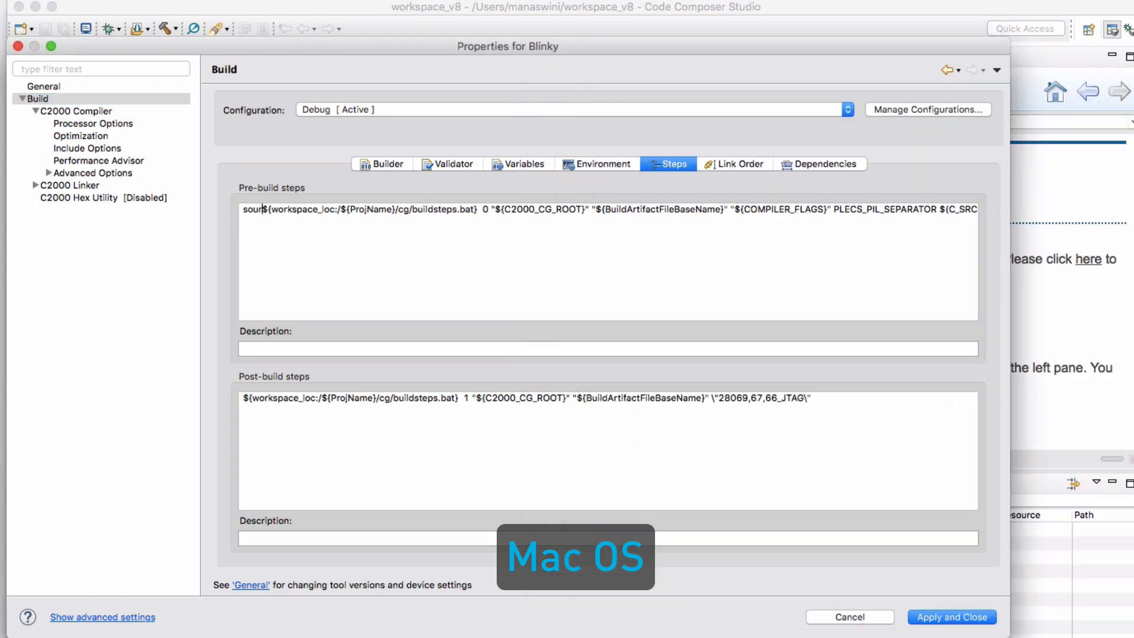
click(243, 397)
text(source)
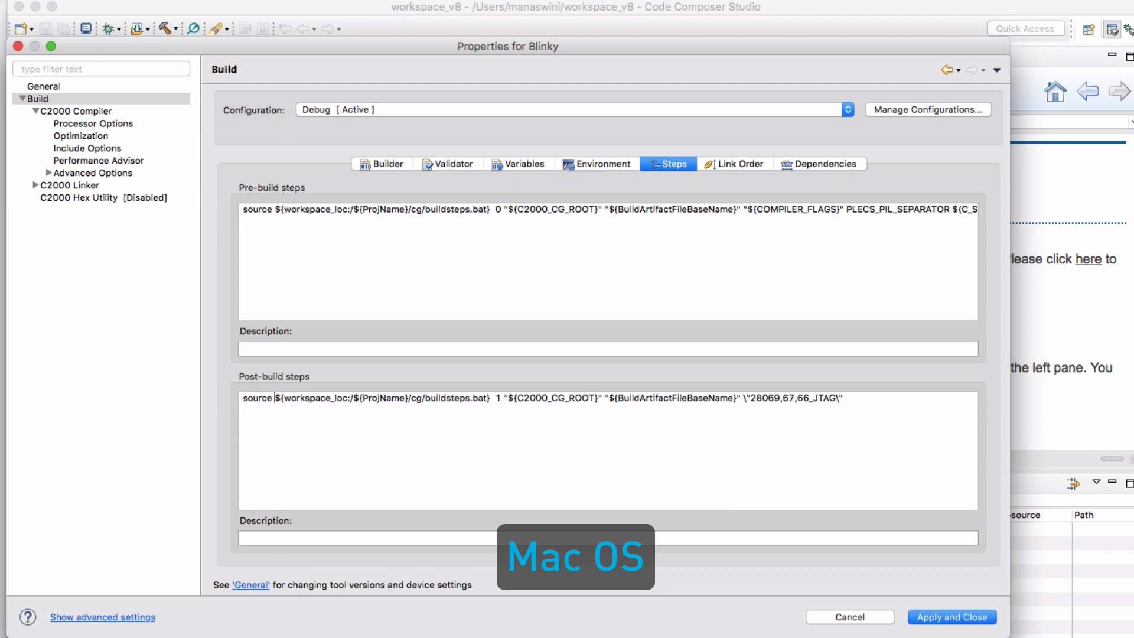
Change buildsteps.bat to buildsteps.sh in both the pre-build and post-build commands, and apply the project properties.
click(488, 209)
key(BackSpace)
key(BackSpace)
key(BackSpace)
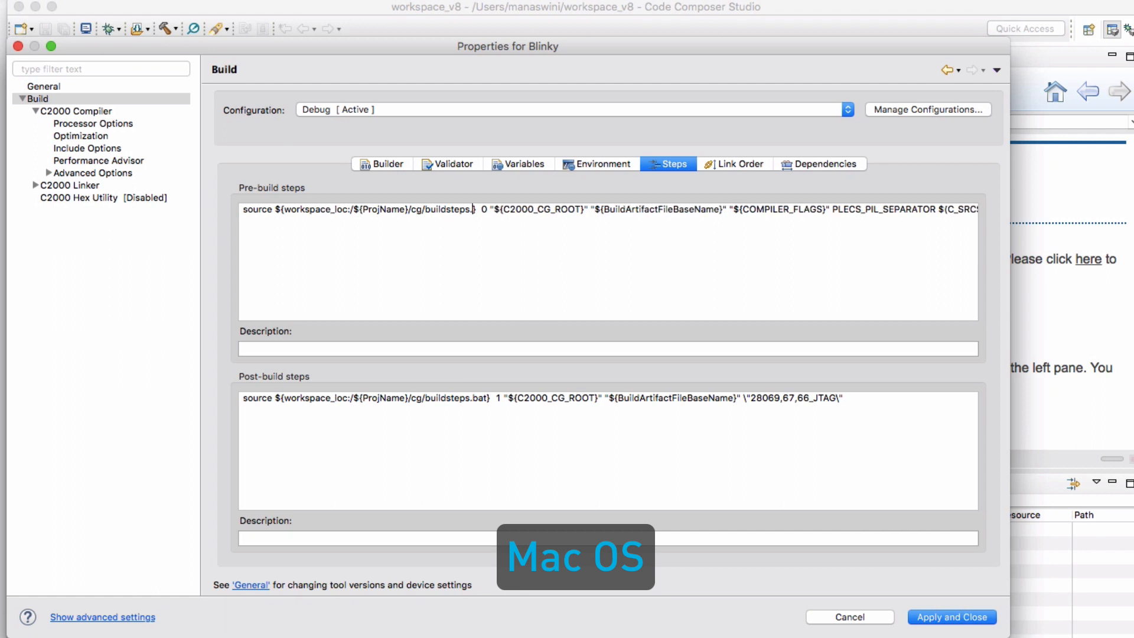
text(sh)
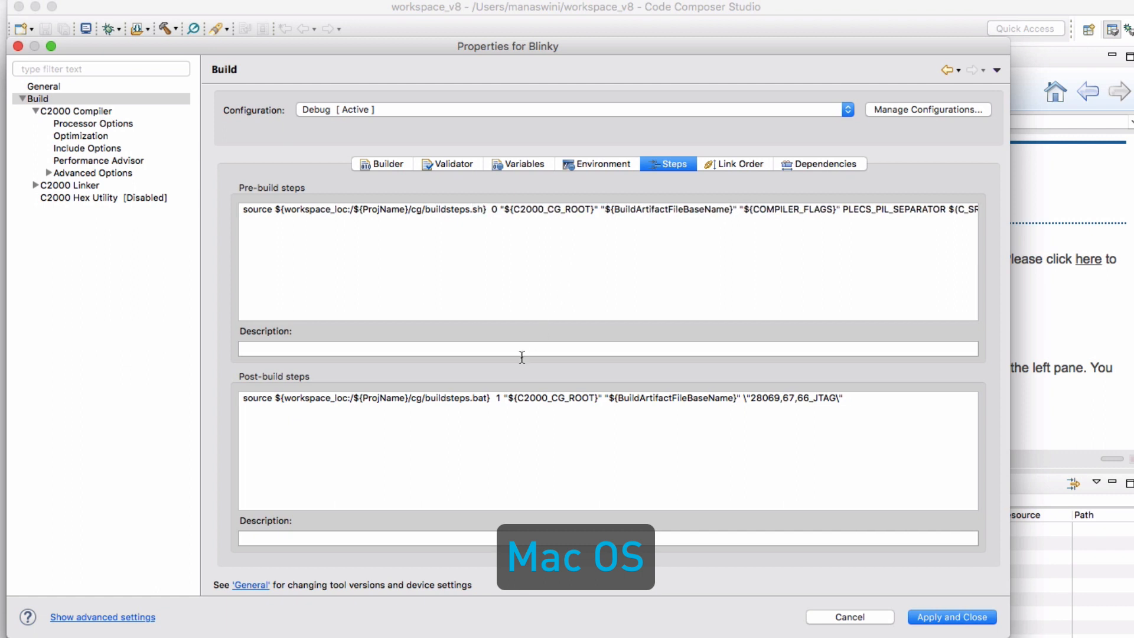
click(489, 398)
key(BackSpace)
key(BackSpace)
key(BackSpace)
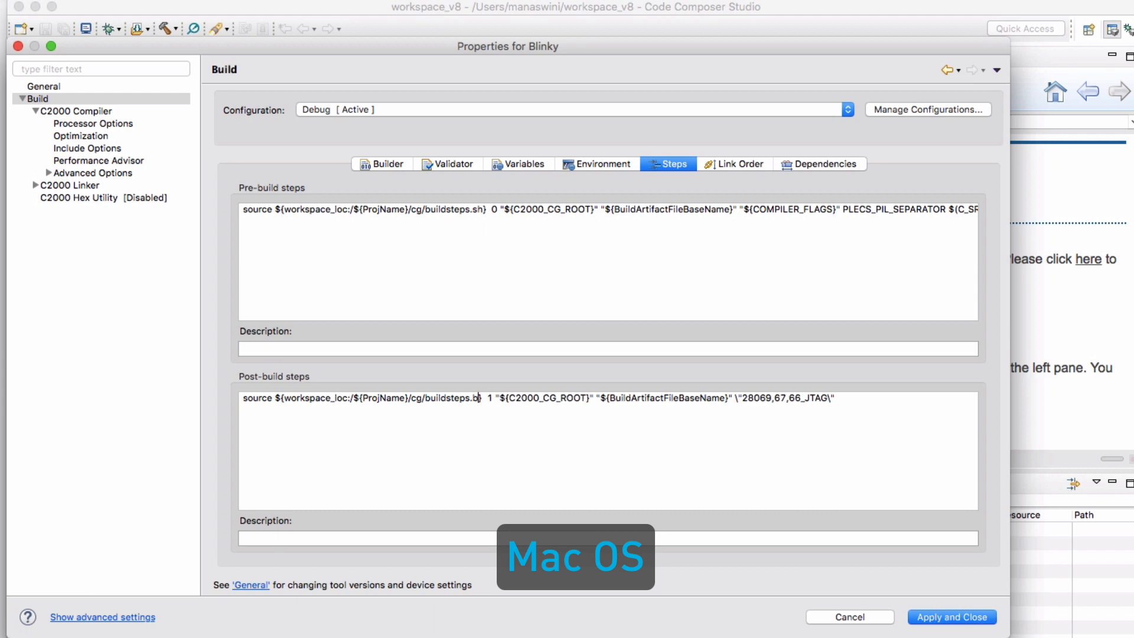
text(sh)
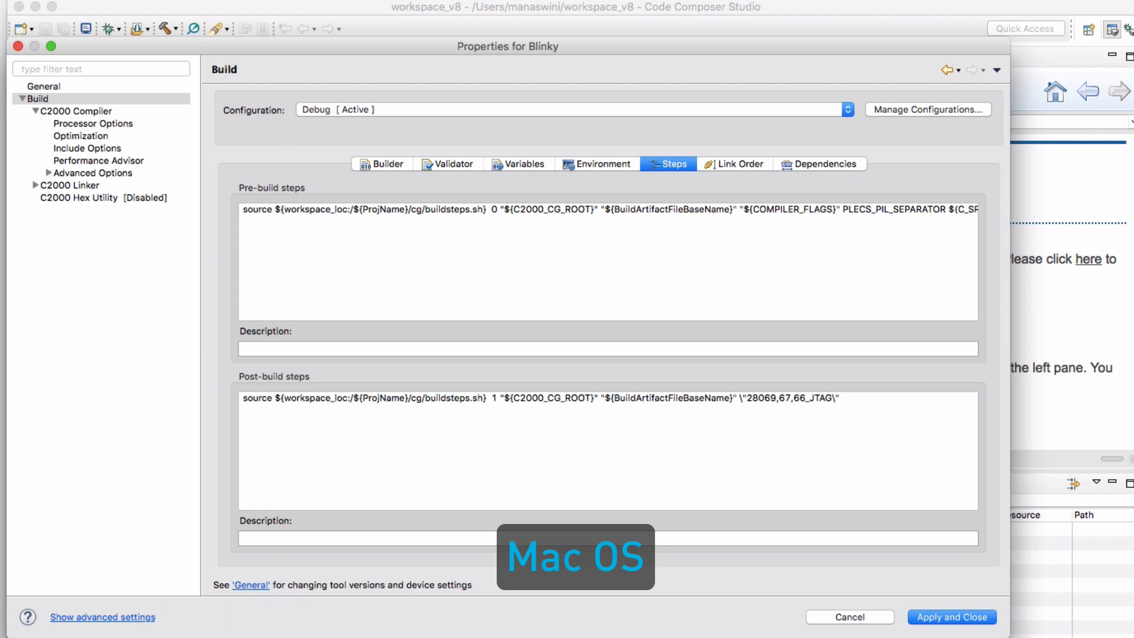
click(970, 620)
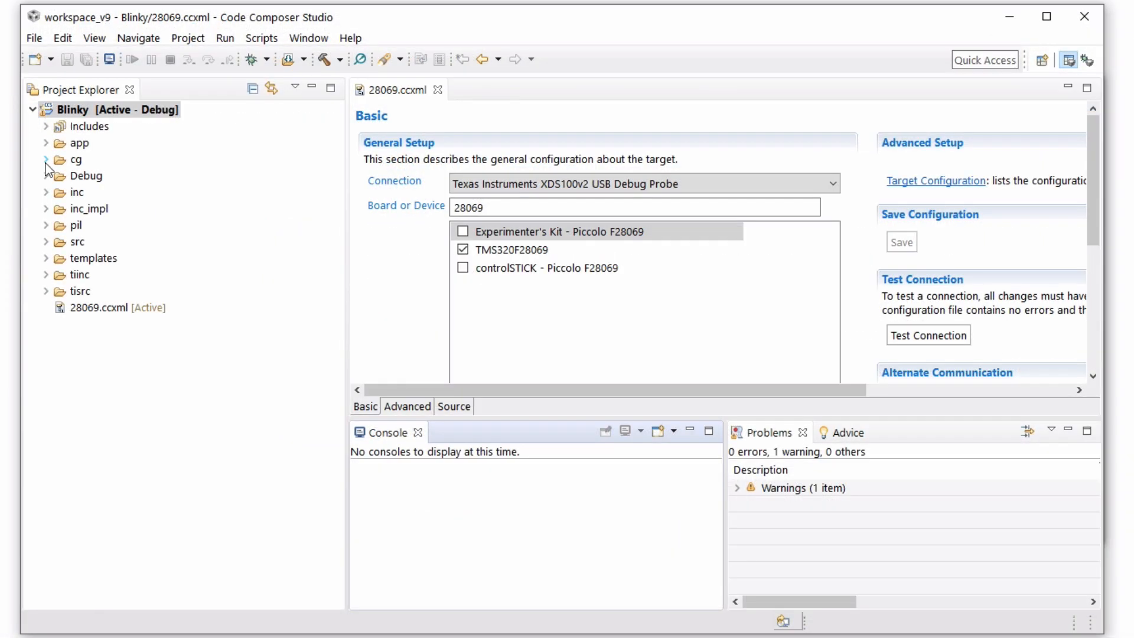
Open readme.txt from the Blinky project's cg folder.
click(46, 160)
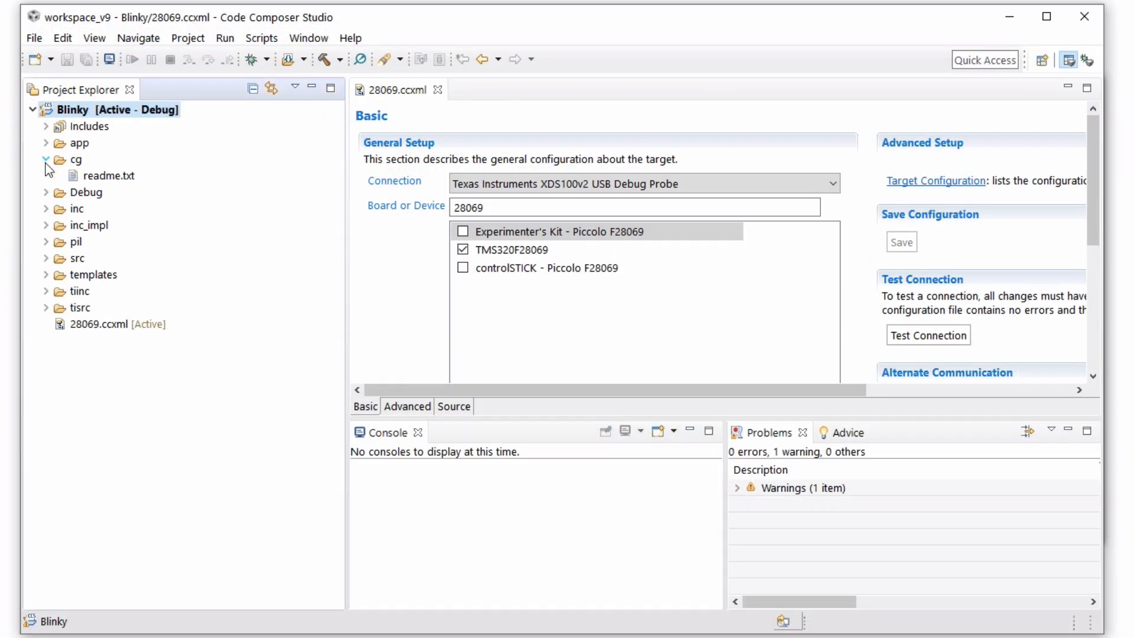
double_click(99, 176)
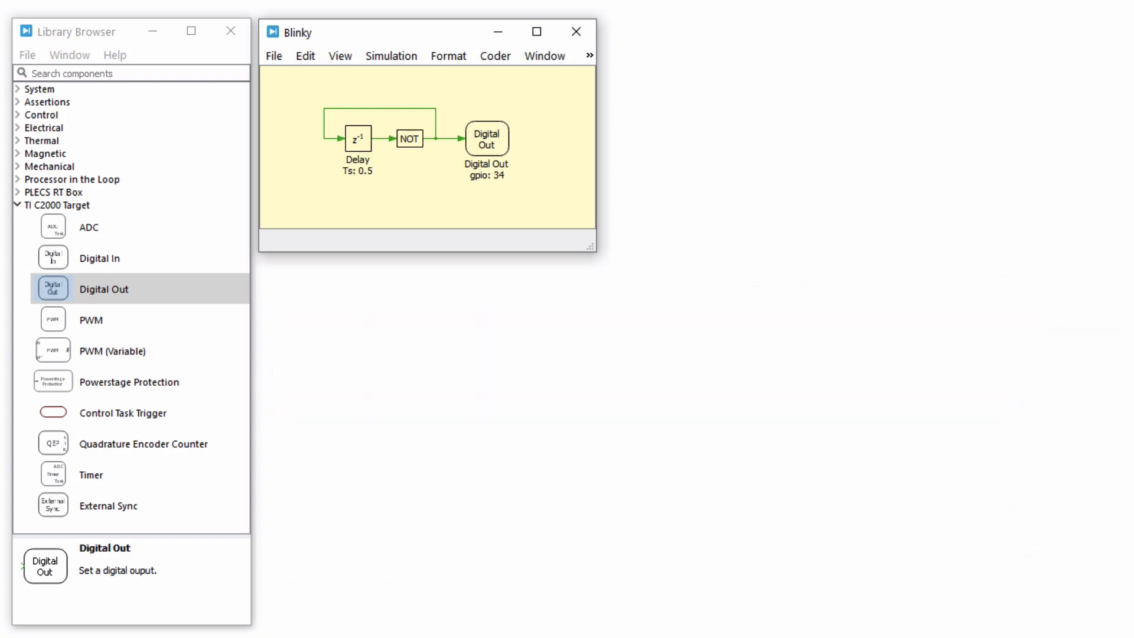
In PLECS, open Blinky's coder options, choose TI2806x as the target and set the build type to Generate code into CCS project.
click(497, 57)
click(577, 83)
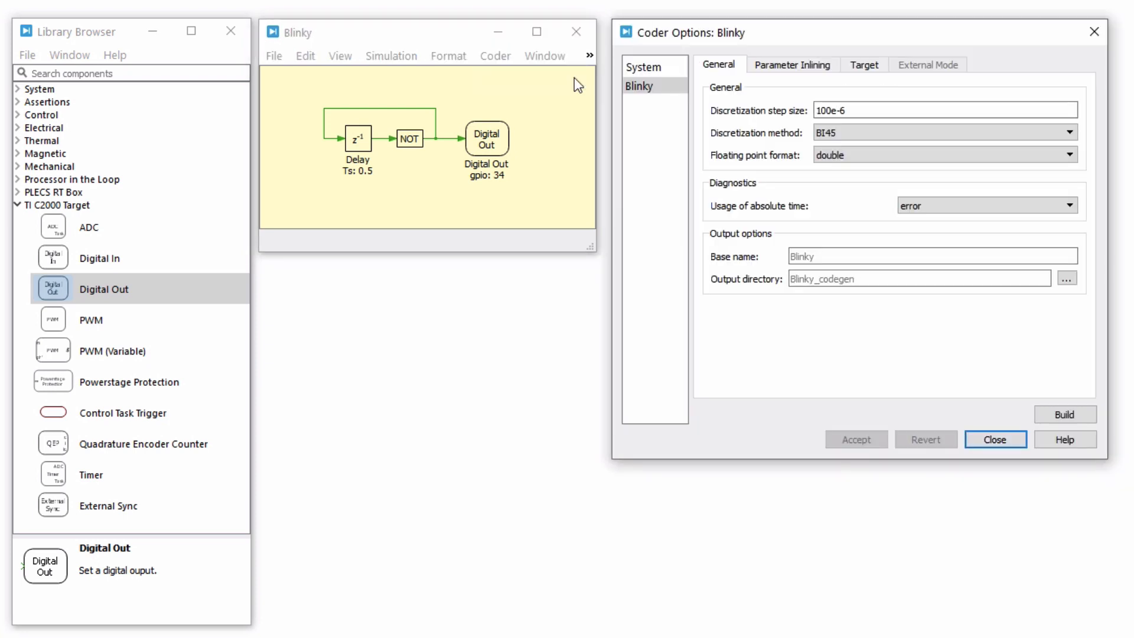
click(863, 112)
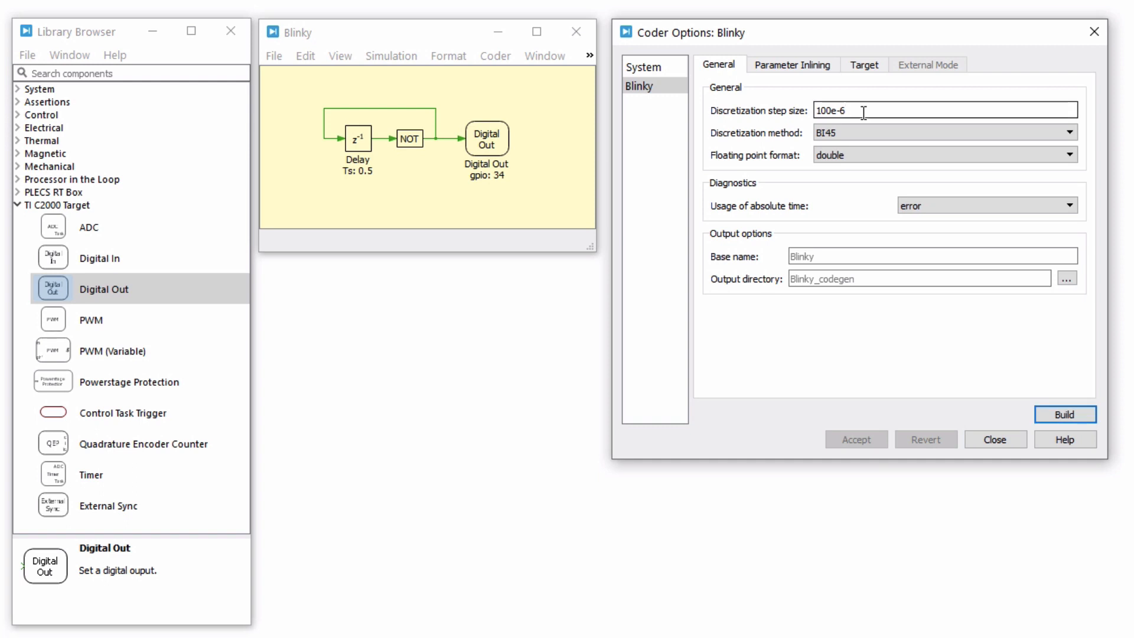
click(865, 66)
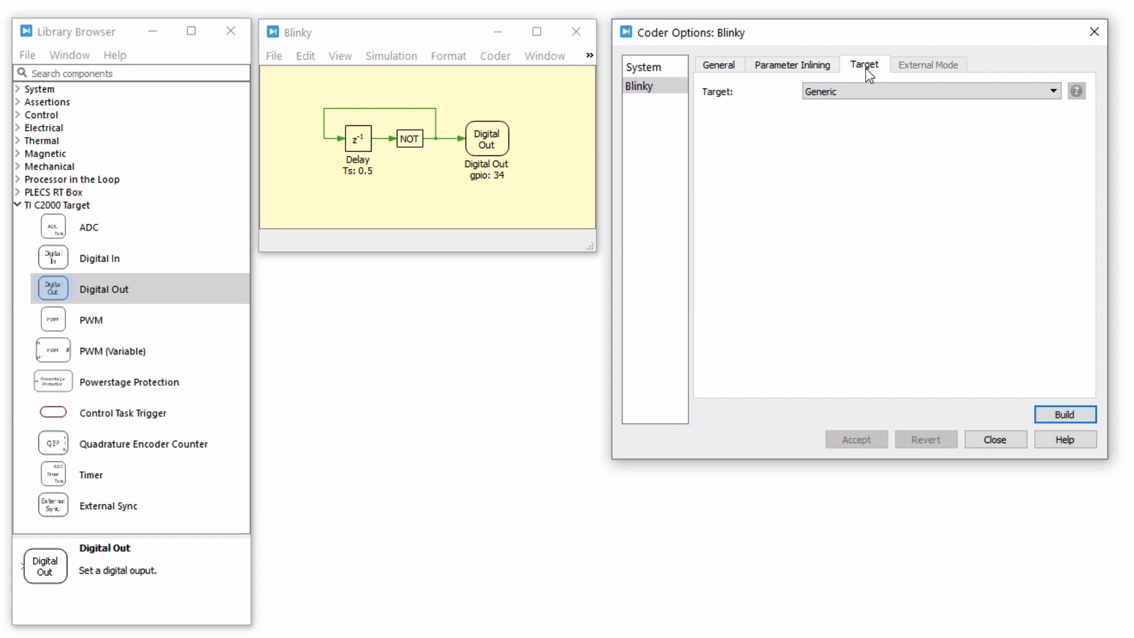
click(1008, 89)
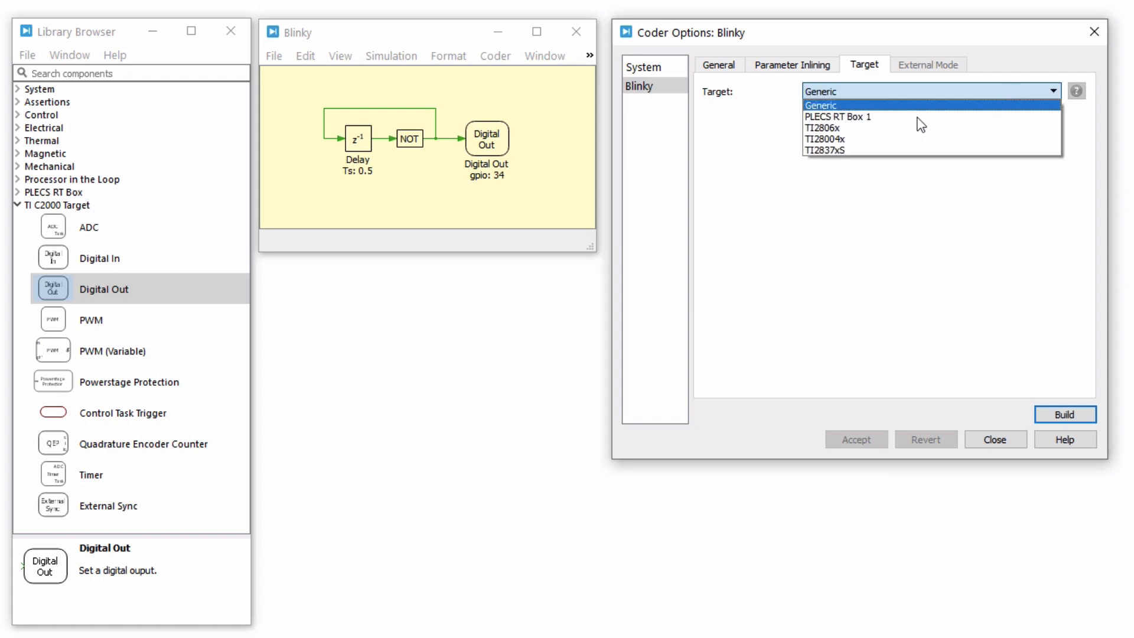
click(868, 129)
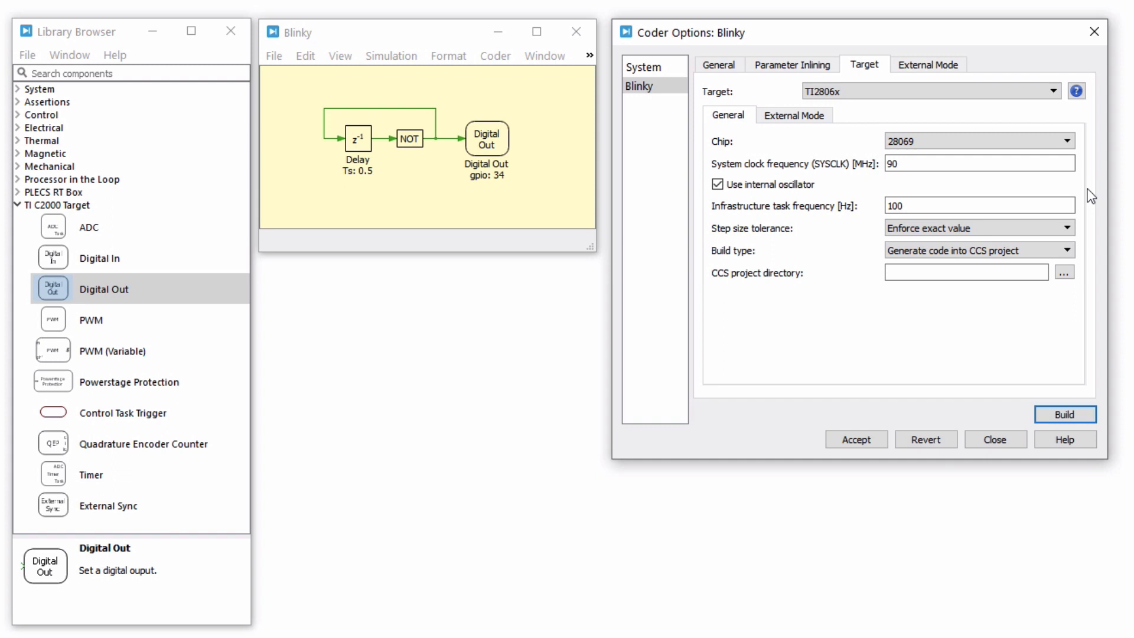
click(1067, 250)
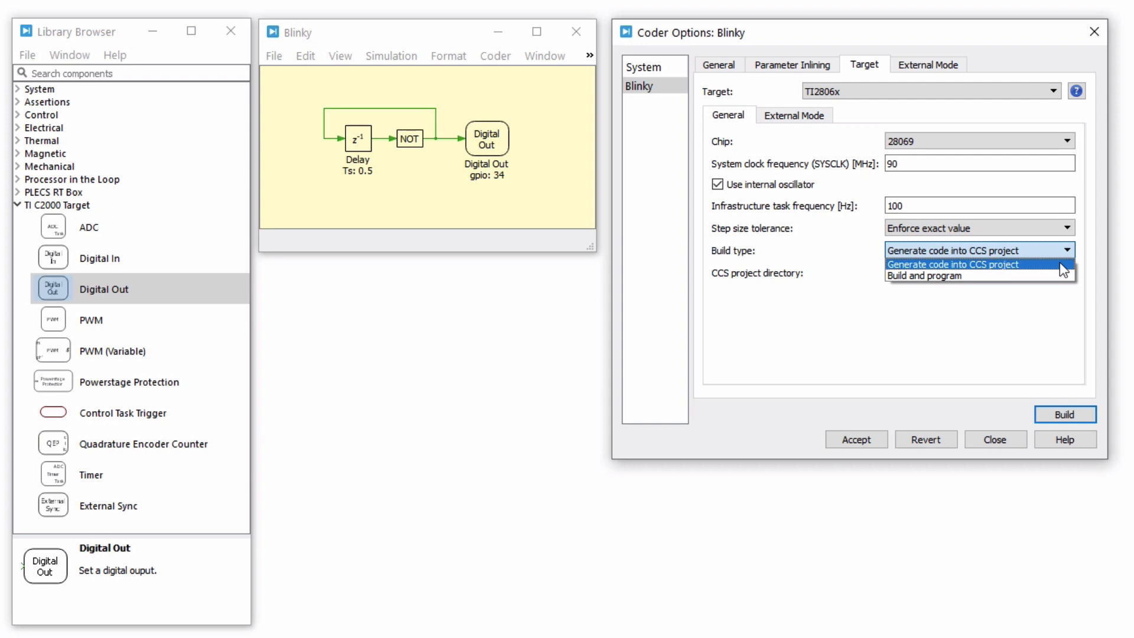
click(1060, 264)
Set the CCS project directory to the cg folder inside Desktop/ti/Blinky, accept the coder options and build the Blinky code.
click(1064, 273)
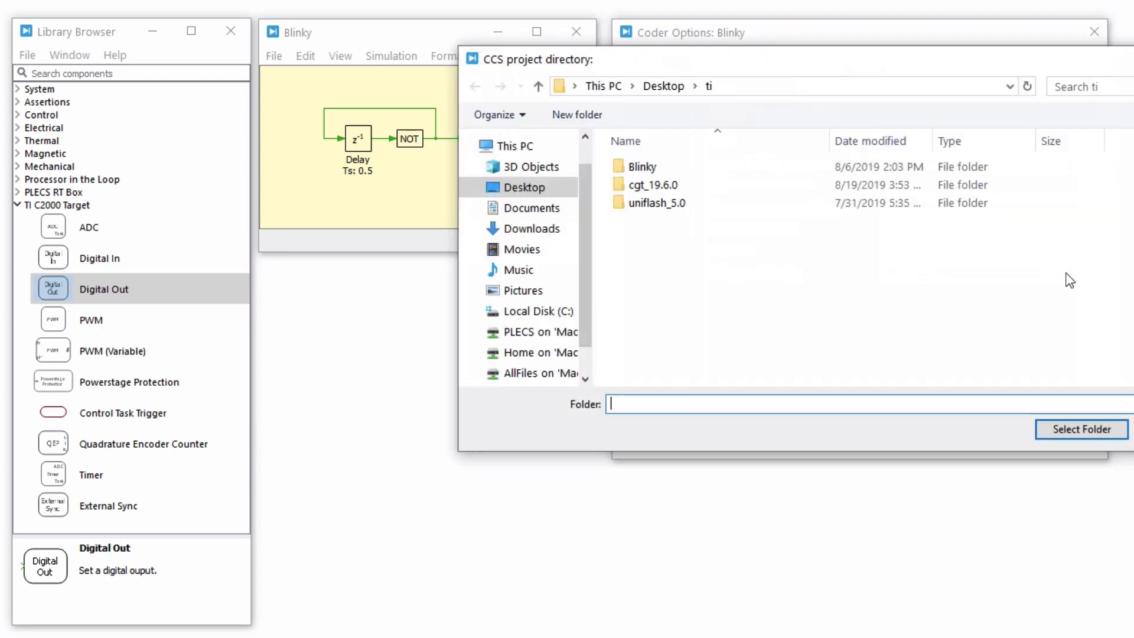
click(650, 167)
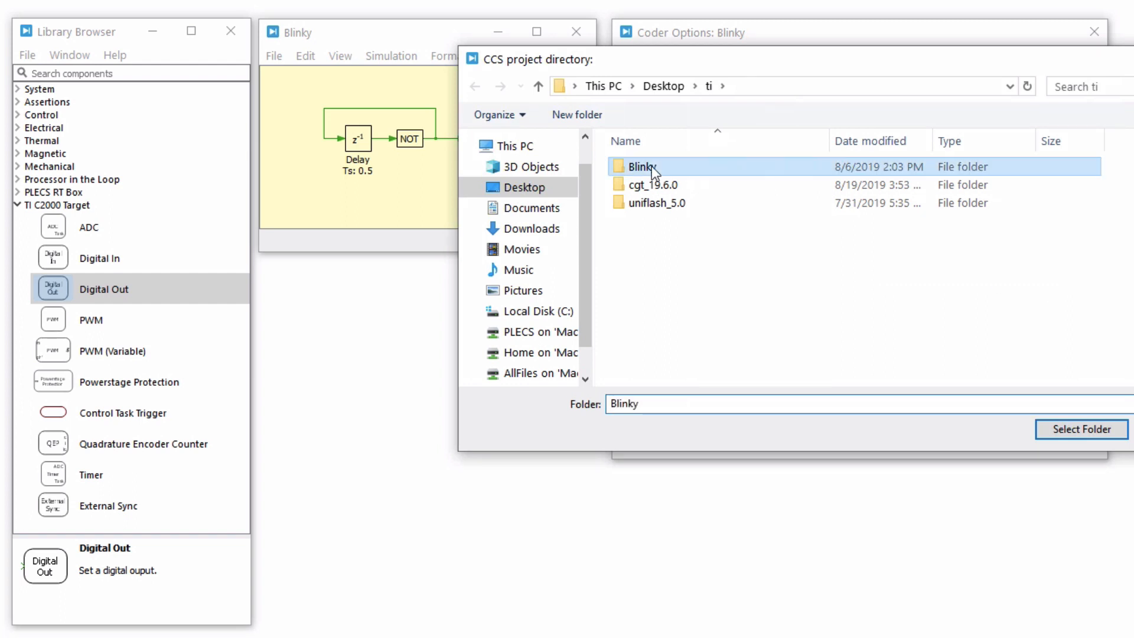
double_click(651, 165)
click(640, 224)
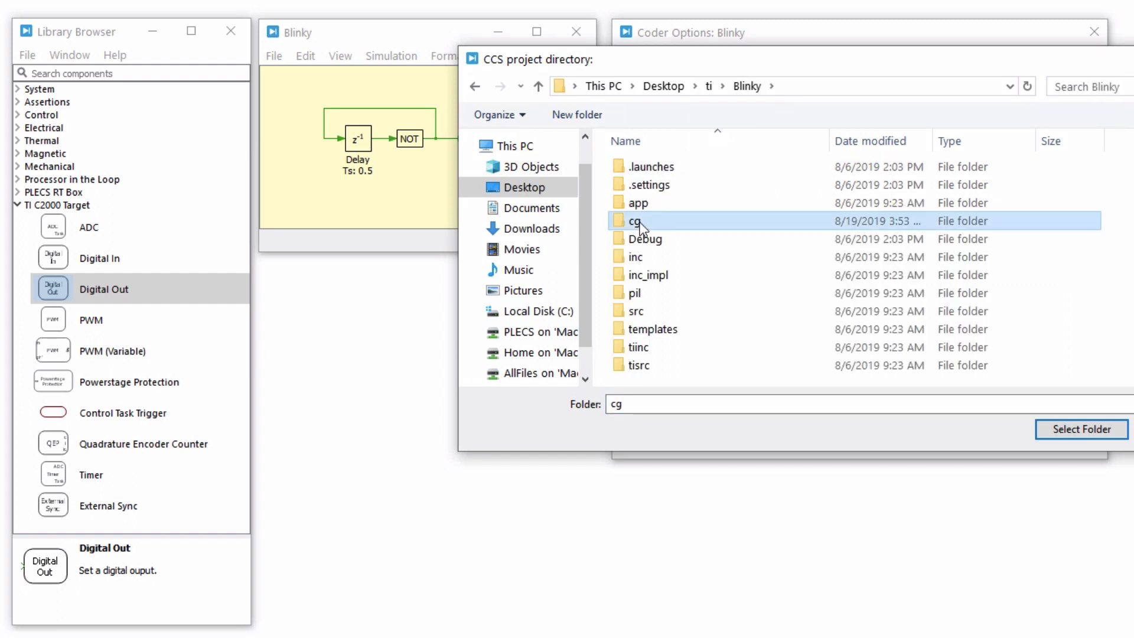
double_click(636, 222)
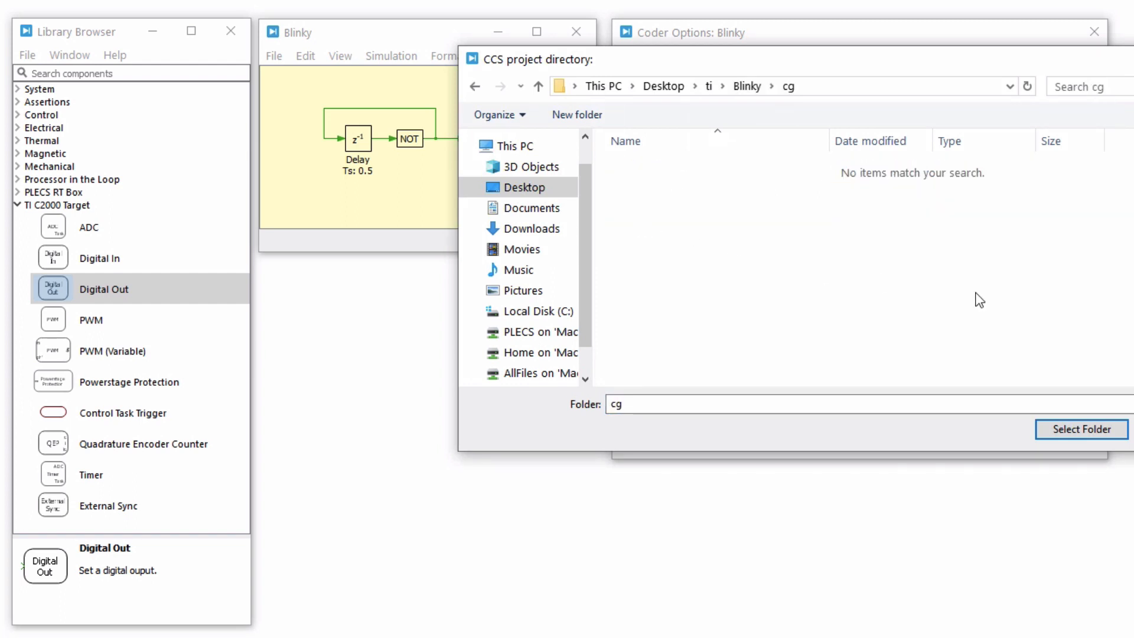
click(1090, 427)
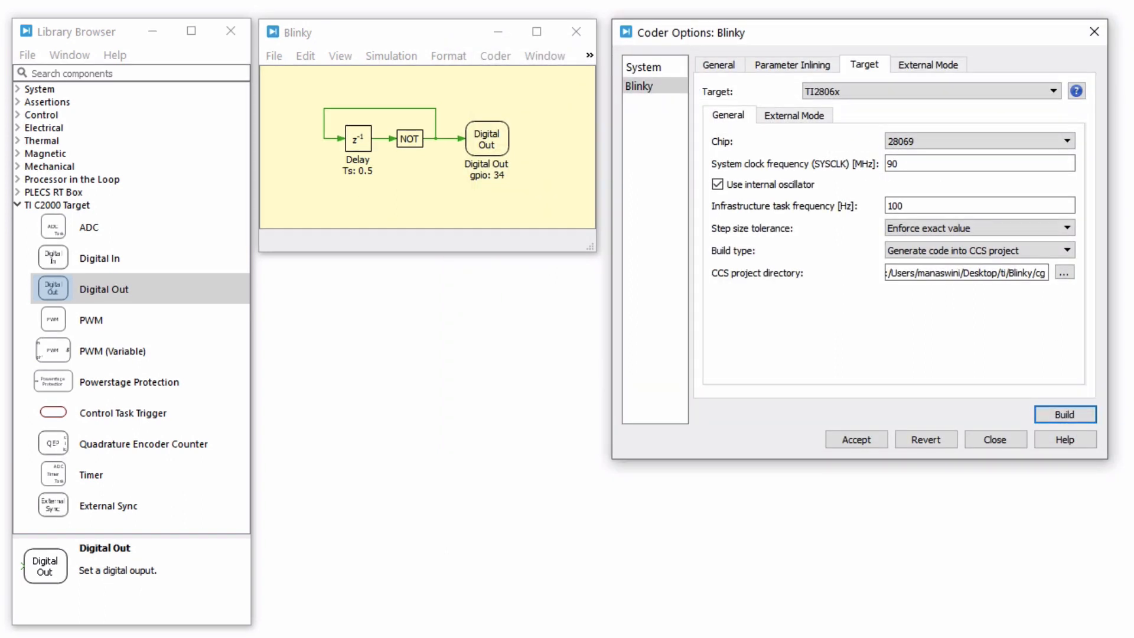
click(850, 439)
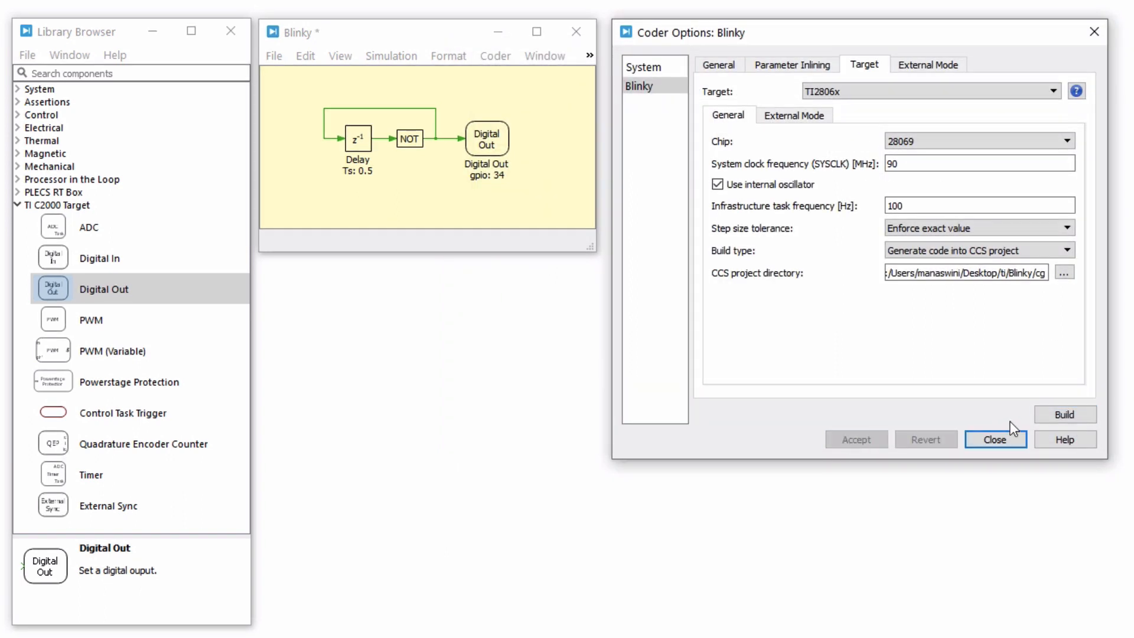
click(1062, 416)
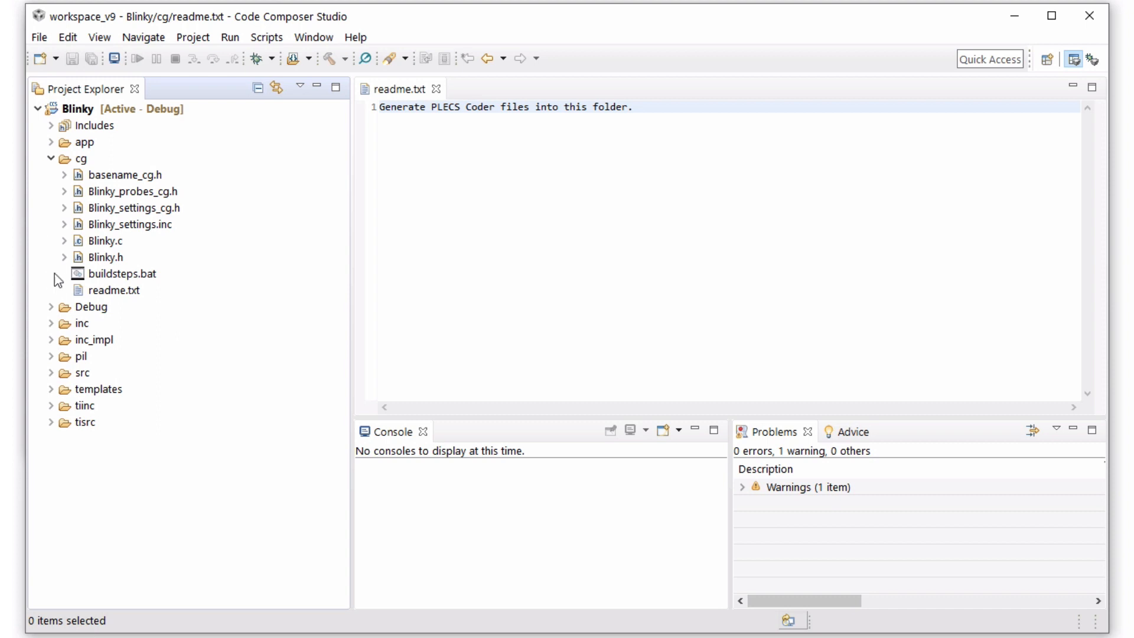
In Code Composer Studio, open the generated Blinky.h from the cg folder and examine the Delay and LogicalOperator block output declarations.
double_click(98, 258)
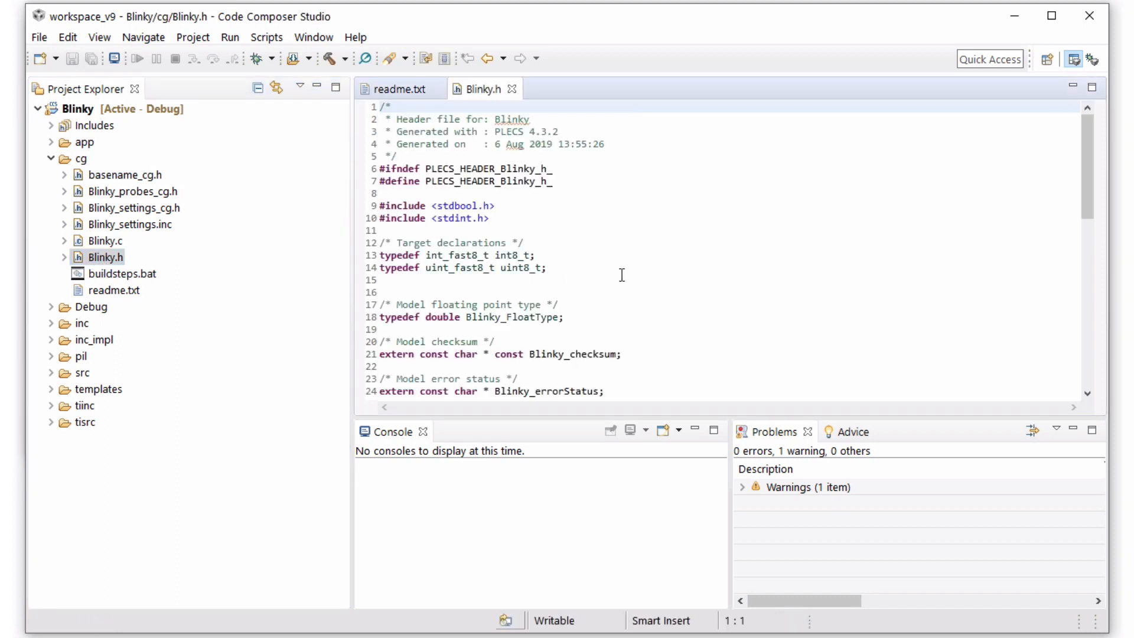
scroll(620, 275, down, 4)
scroll(622, 274, down, 7)
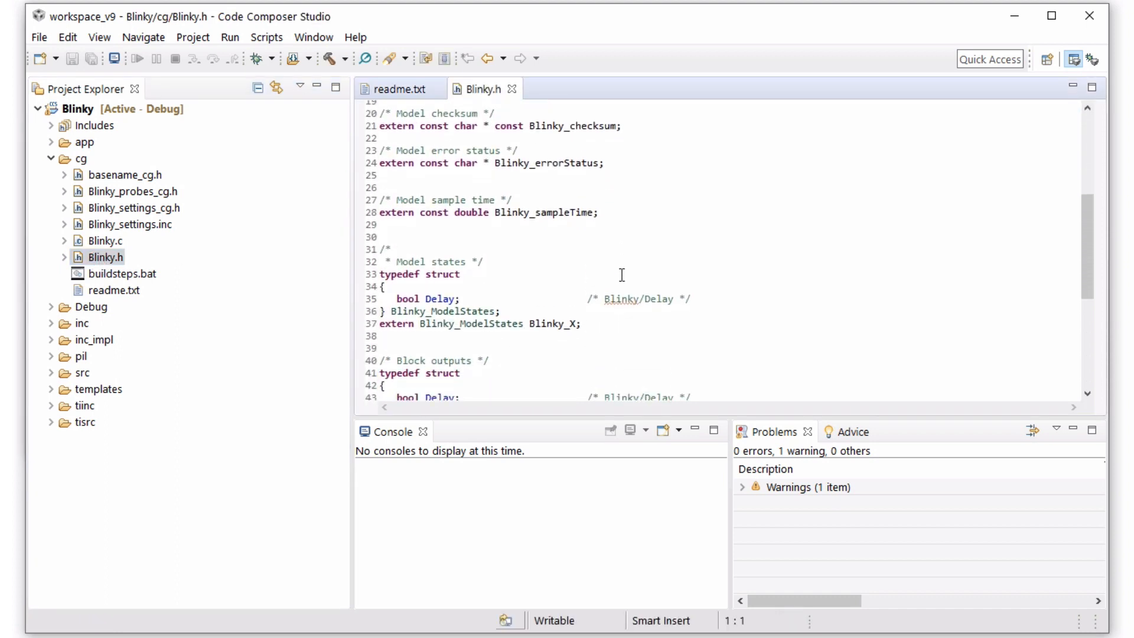
drag(752, 216, 385, 201)
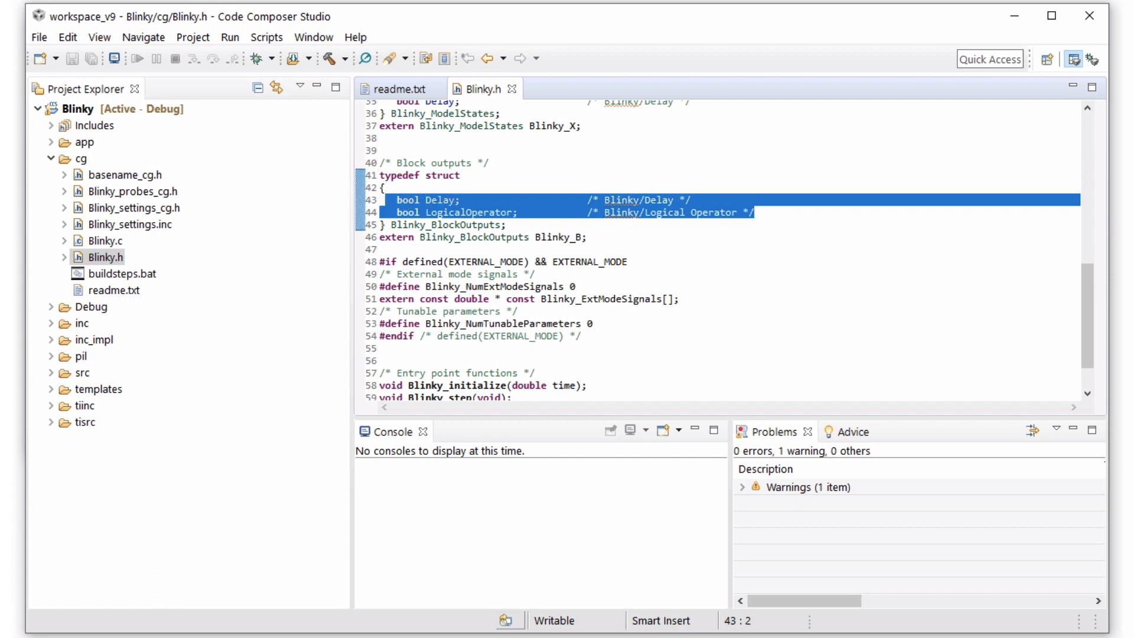
Build the Blinky project's Debug configuration and run it on the connected board in a debug session, terminating the session at the end.
click(327, 61)
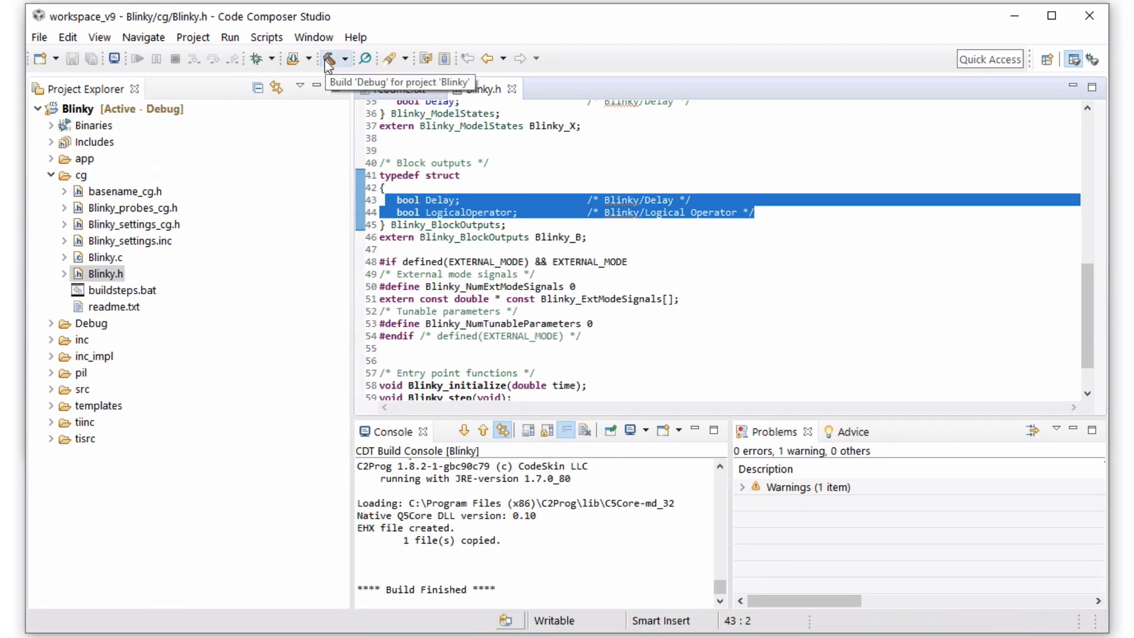
click(259, 59)
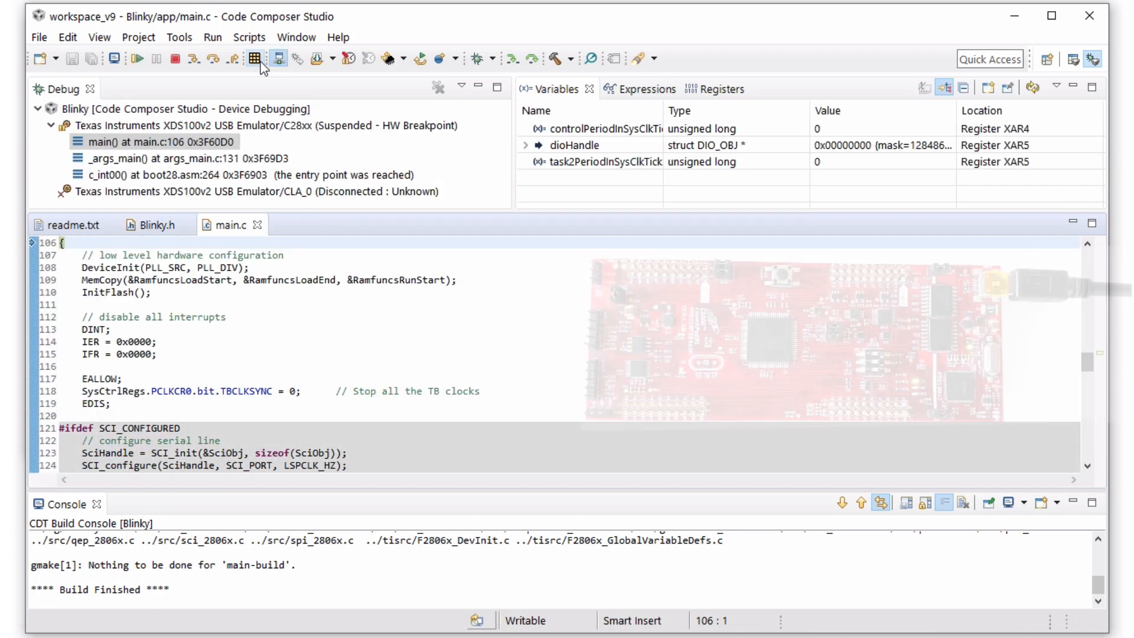
click(137, 60)
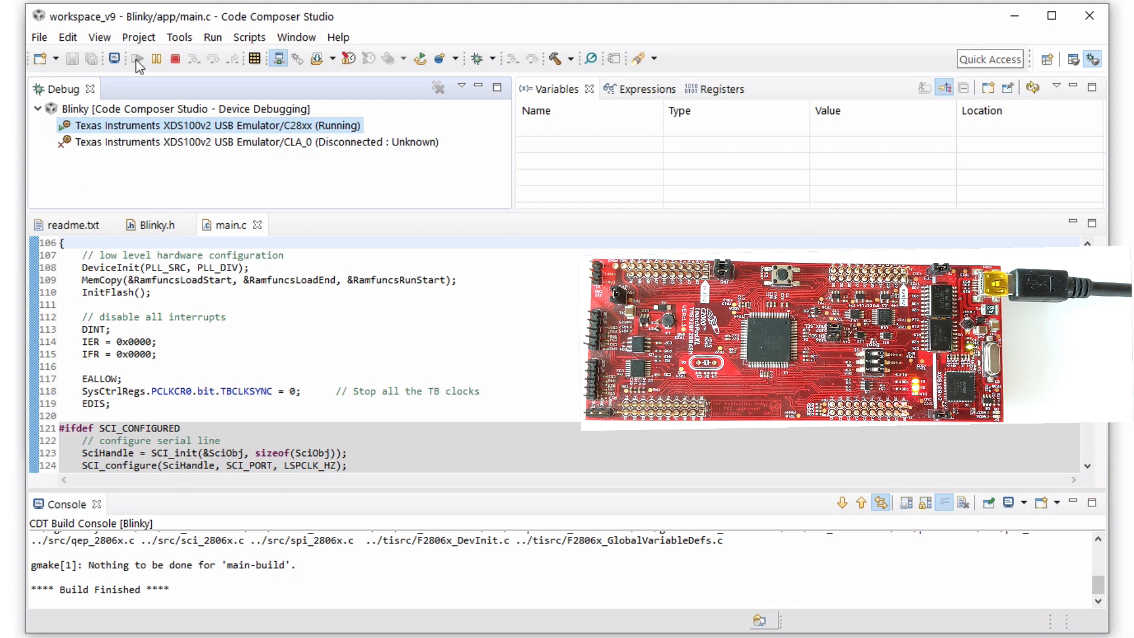
click(175, 60)
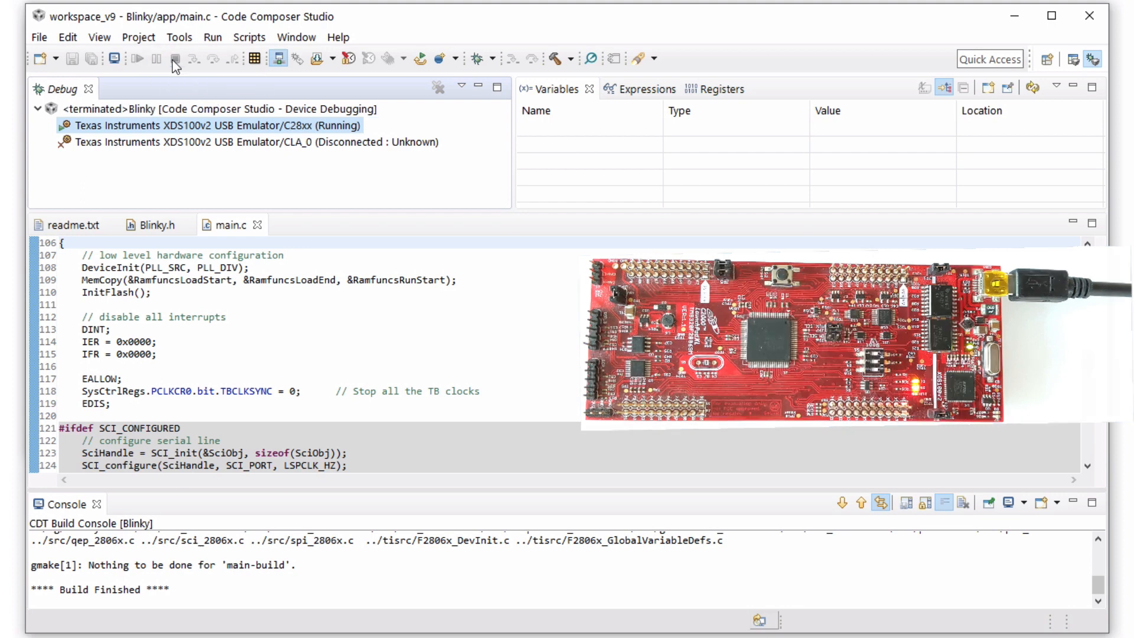